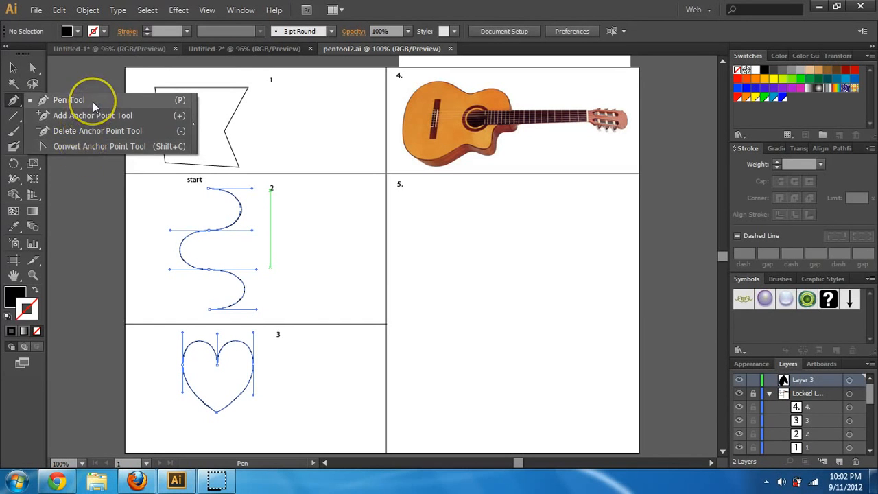
Draw a closed five-point flag with a V notch in box 1 using the Pen tool, about 92 pt wide and 105 pt high.
left_click(93, 102)
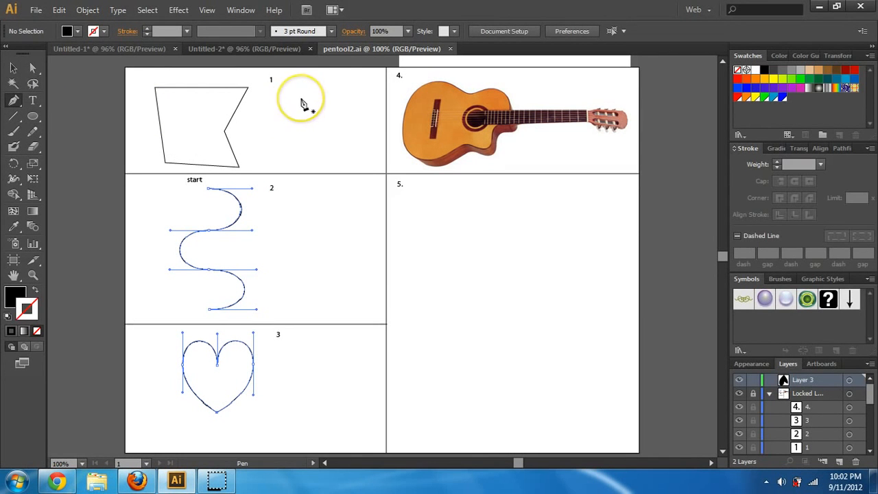
left_click(354, 91)
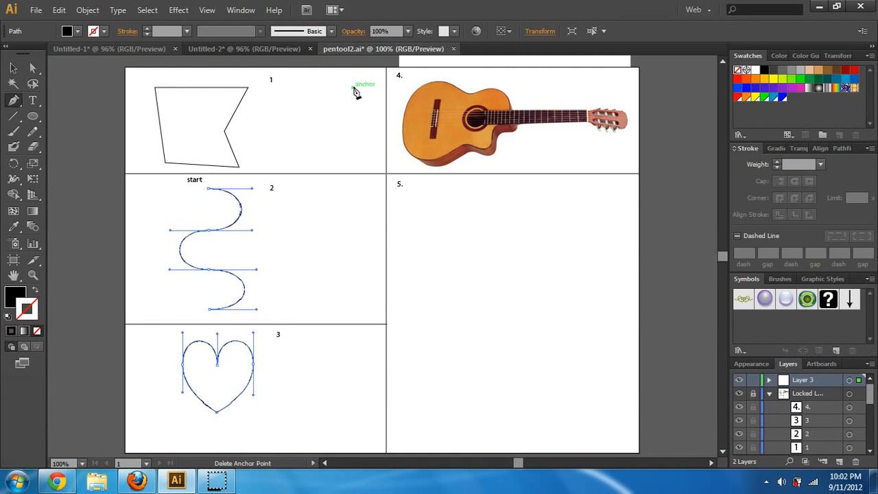
left_click(294, 89)
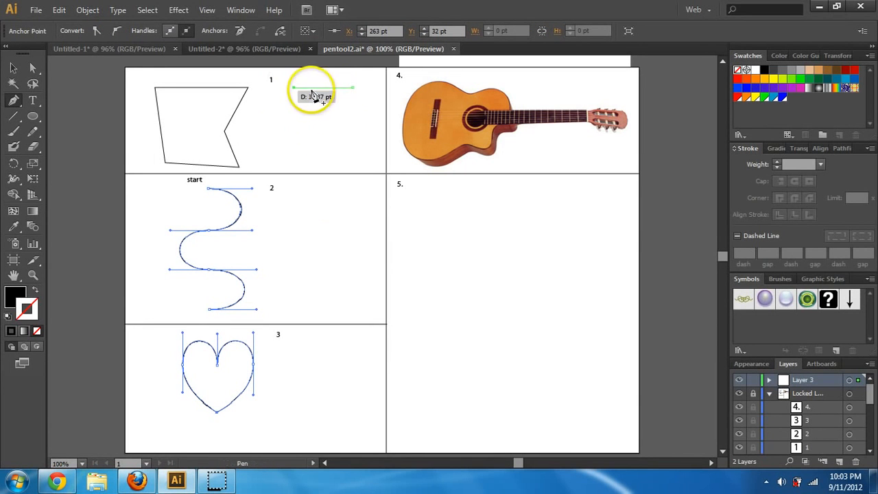
left_click_drag(294, 88, 295, 157)
left_click(295, 158)
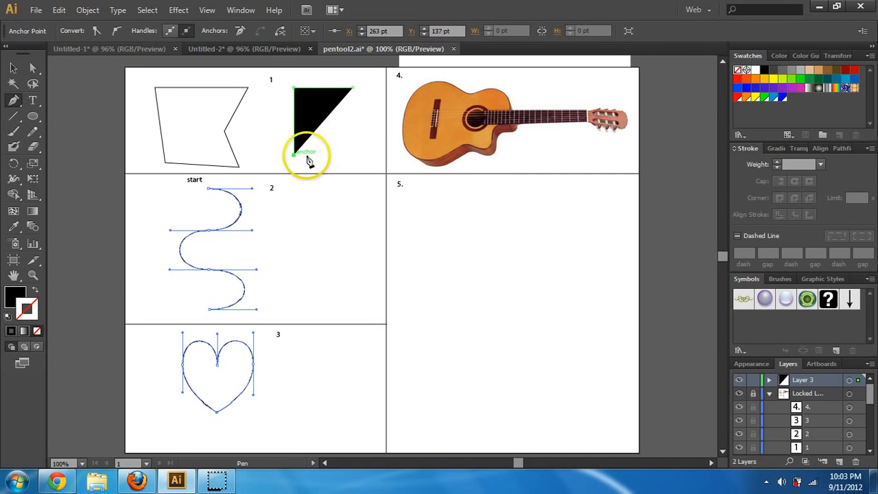
left_click(353, 156)
left_click(328, 118)
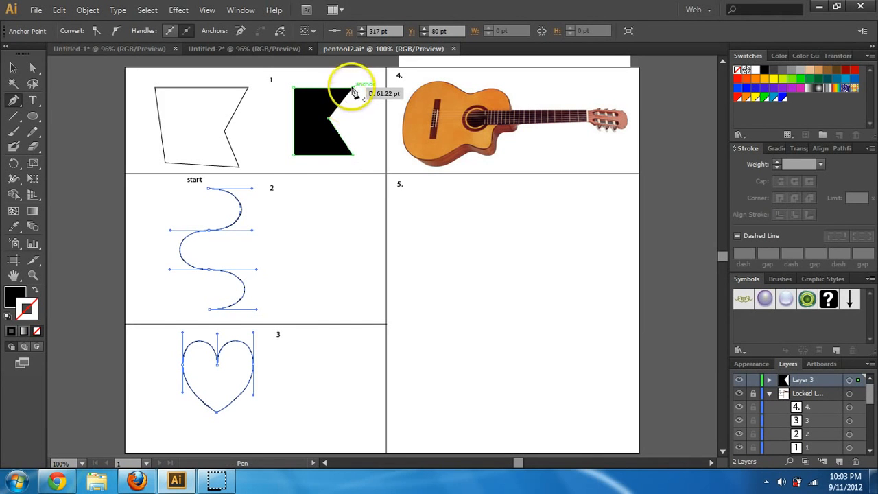
left_click(353, 89)
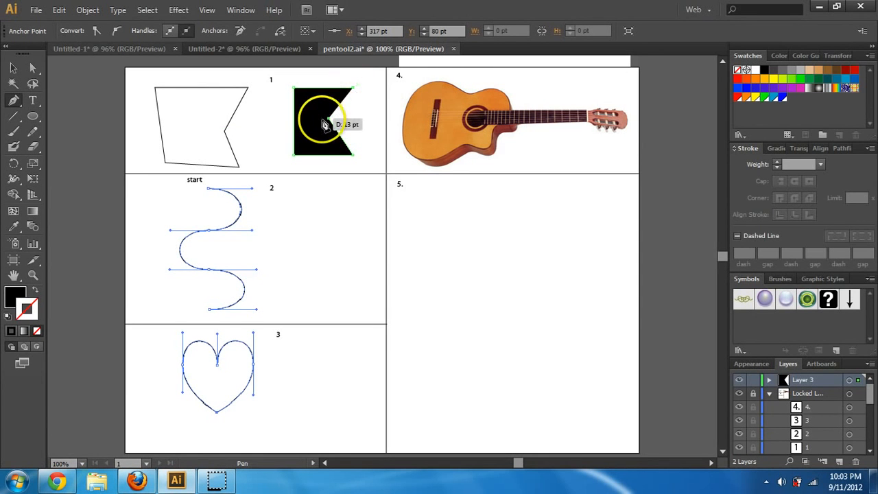
left_click(354, 89)
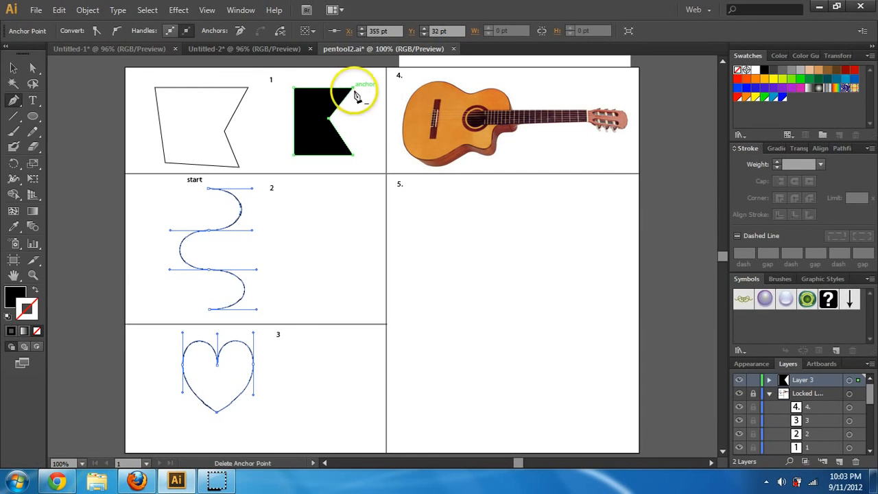
Swap the flag shape's fill and stroke so it has no fill and a black outline, and deselect it.
left_click(13, 68)
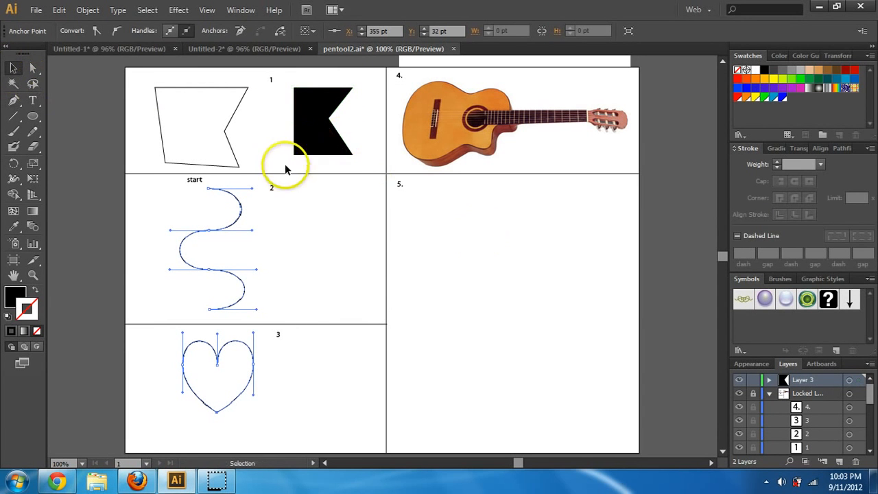
left_click(336, 110)
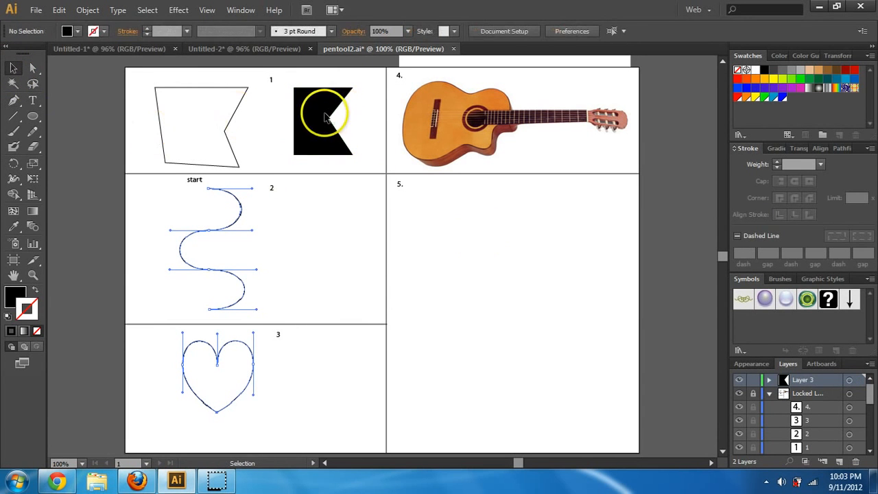
left_click(105, 32)
left_click(105, 32)
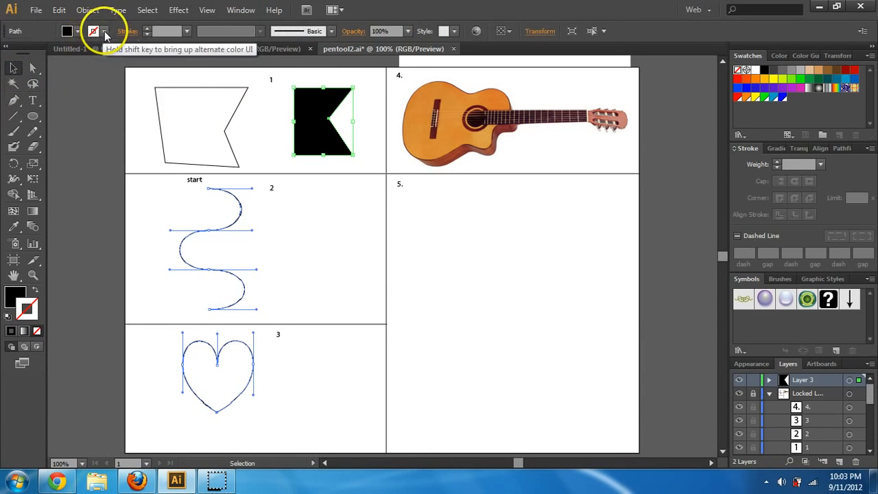
left_click(33, 291)
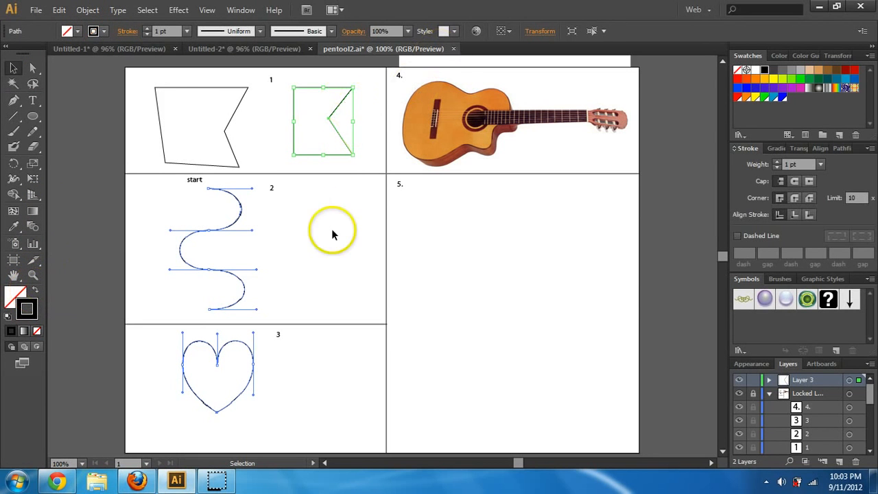
left_click(341, 139)
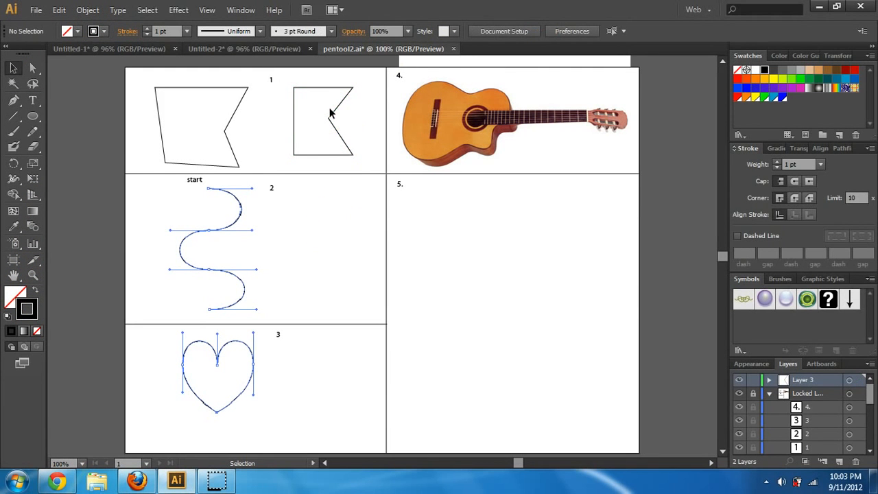
left_click(298, 100)
Move the flag's lower-right corner to X 365 pt, its lower-left corner about 12 pt right and 7 pt down, and its upper-left corner outward.
left_click(32, 71)
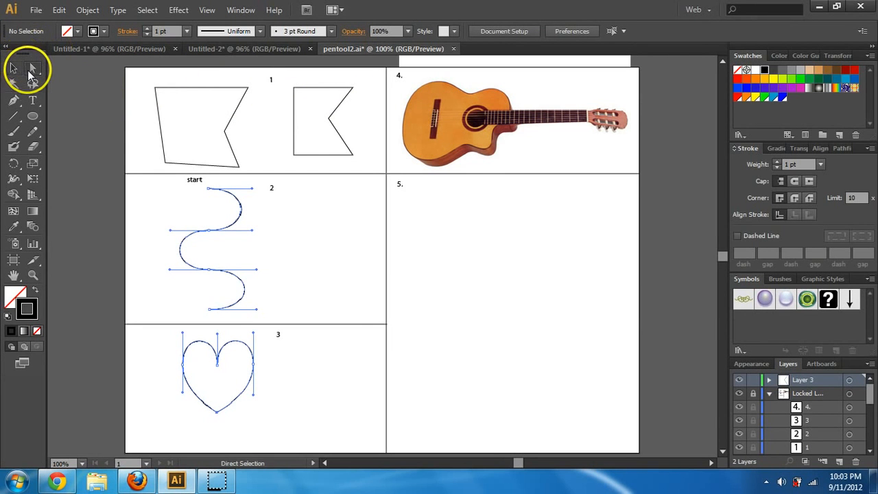
left_click_drag(354, 159, 360, 156)
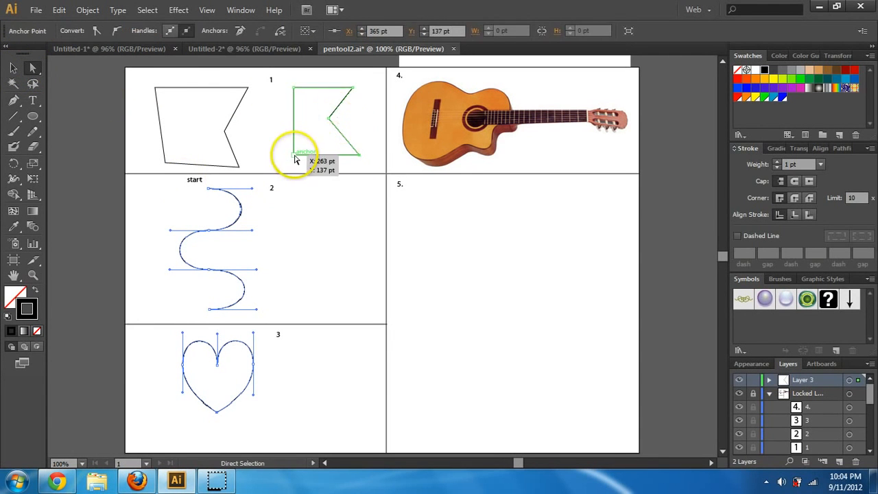
left_click_drag(294, 157, 303, 162)
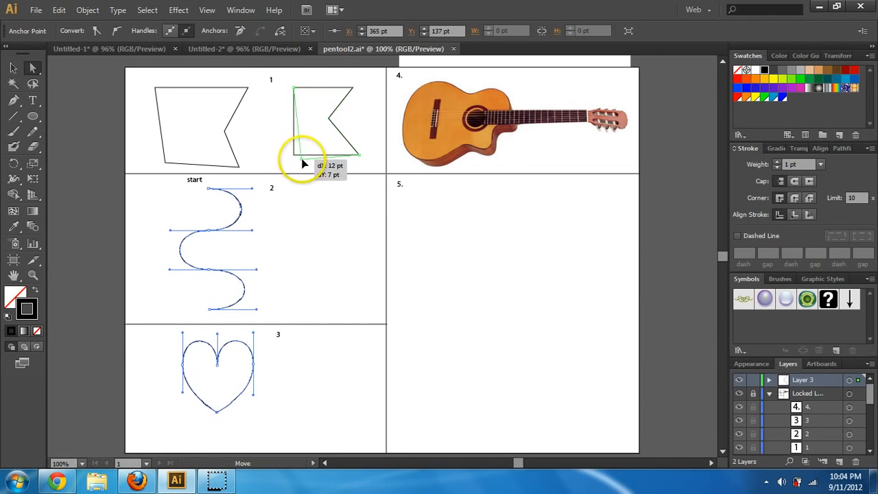
left_click_drag(294, 88, 282, 87)
left_click(343, 271)
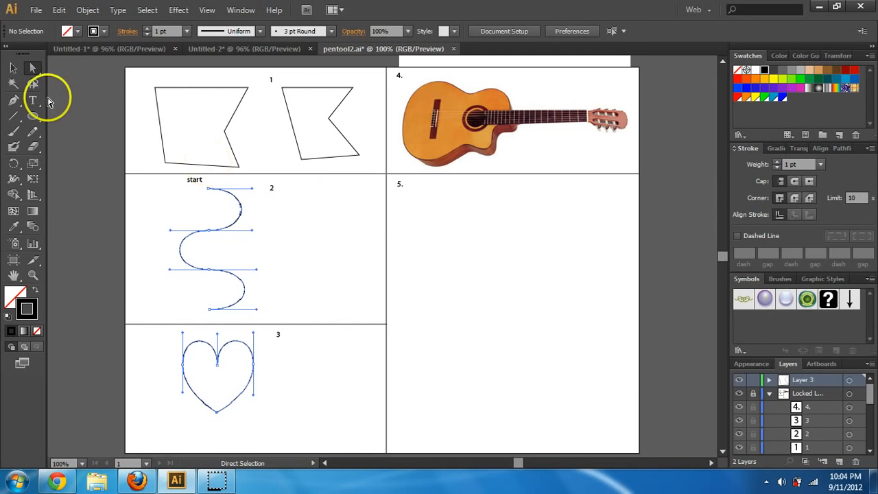
Activate the Pen tool and set the stroke weight to 2 pt.
left_click(18, 103)
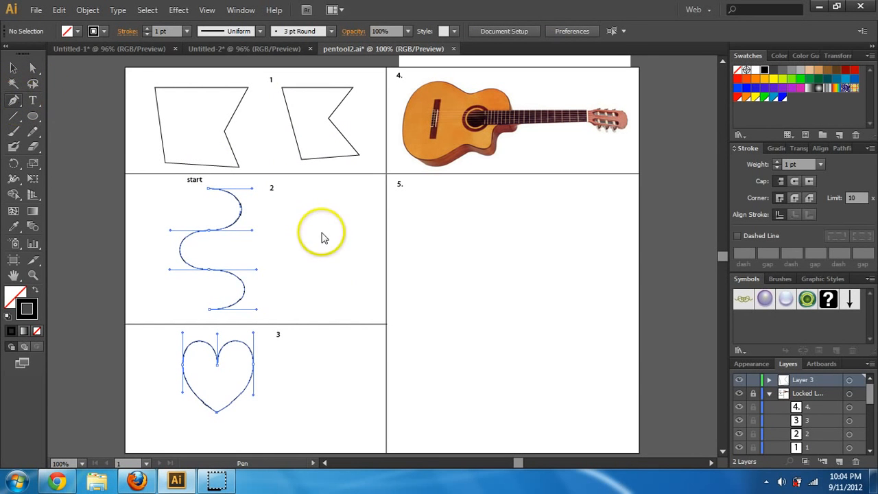
left_click(147, 28)
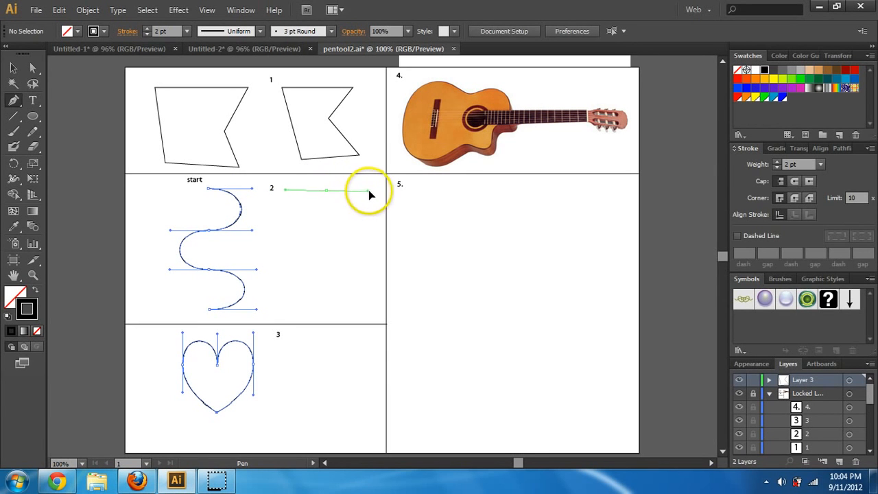
left_click(369, 189)
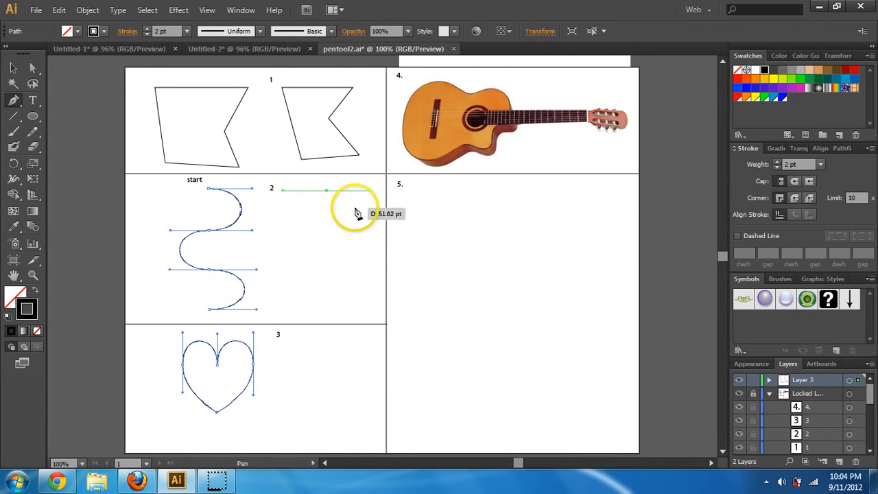
left_click_drag(351, 203, 351, 206)
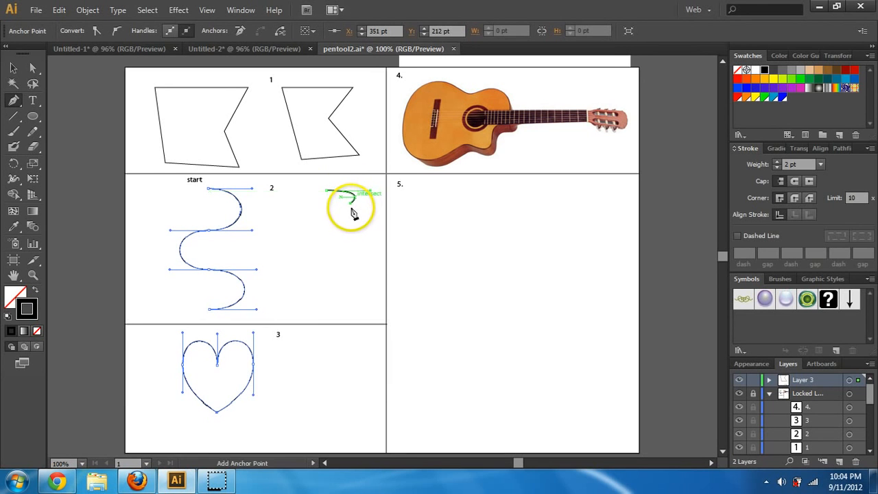
left_click_drag(353, 214, 372, 199)
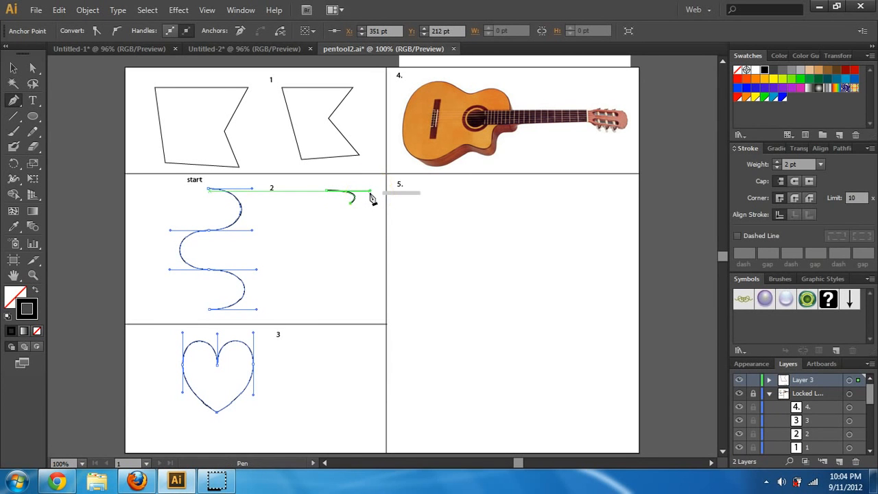
left_click_drag(372, 199, 371, 195)
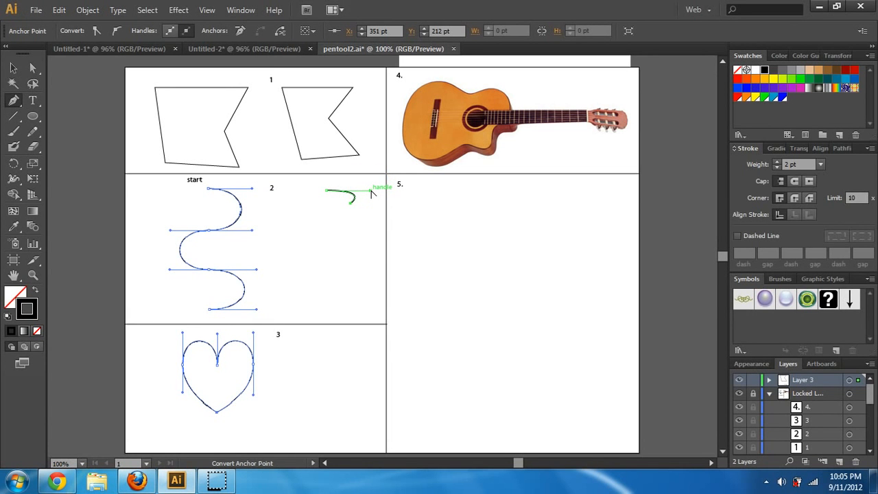
mouse_move(371, 192)
left_mouse_down()
mouse_move(375, 171)
mouse_move(388, 219)
mouse_move(376, 277)
mouse_move(349, 251)
mouse_move(341, 188)
mouse_move(368, 181)
left_mouse_up()
left_click_drag(437, 259, 309, 248)
mouse_move(387, 198)
left_mouse_down()
mouse_move(389, 172)
mouse_move(382, 183)
left_mouse_up()
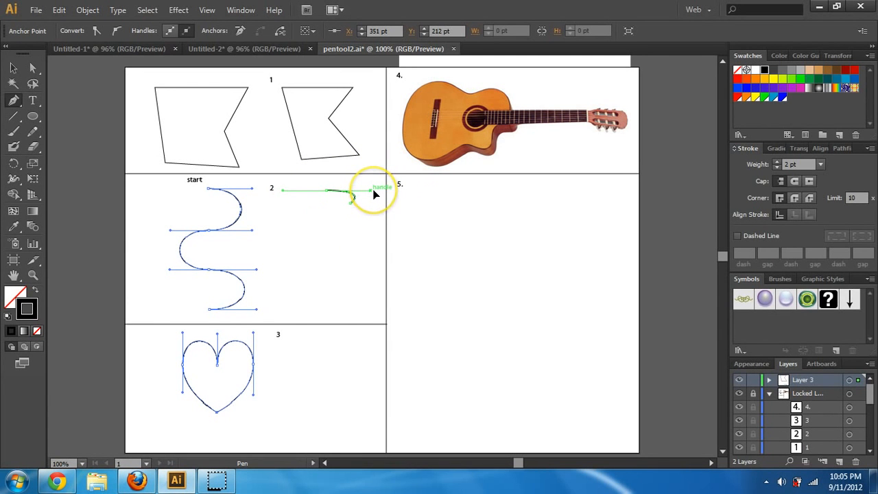
left_click_drag(363, 194, 354, 240)
key("Delete")
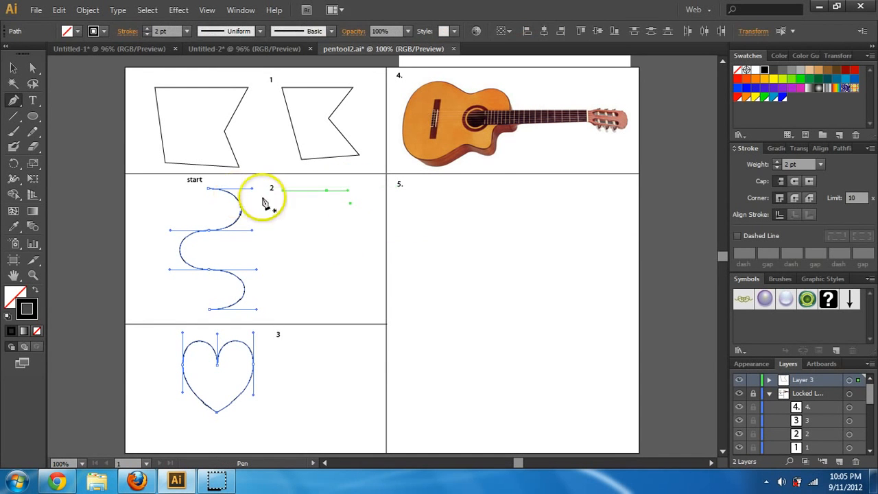
key("Delete")
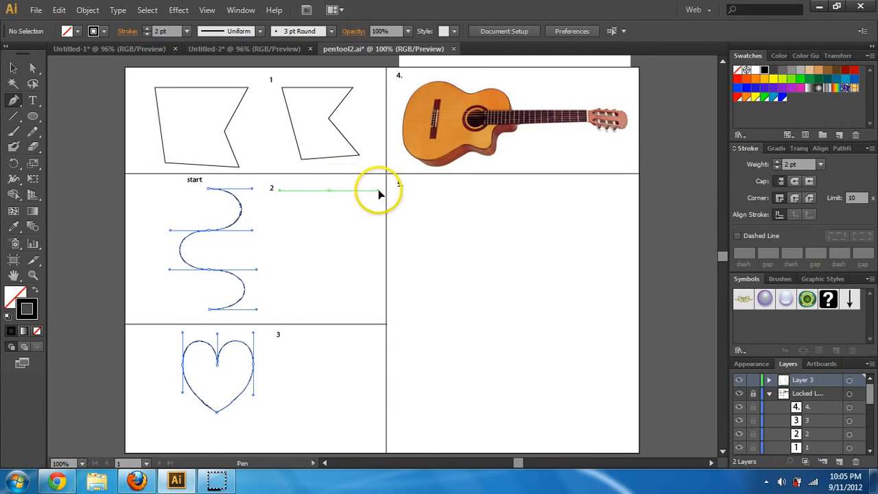
Draw an open wavy path of three alternating arcs beside the sample in box 2, with horizontal handles and anchors about 60 pt apart, and deselect it.
left_click_drag(330, 190, 280, 229)
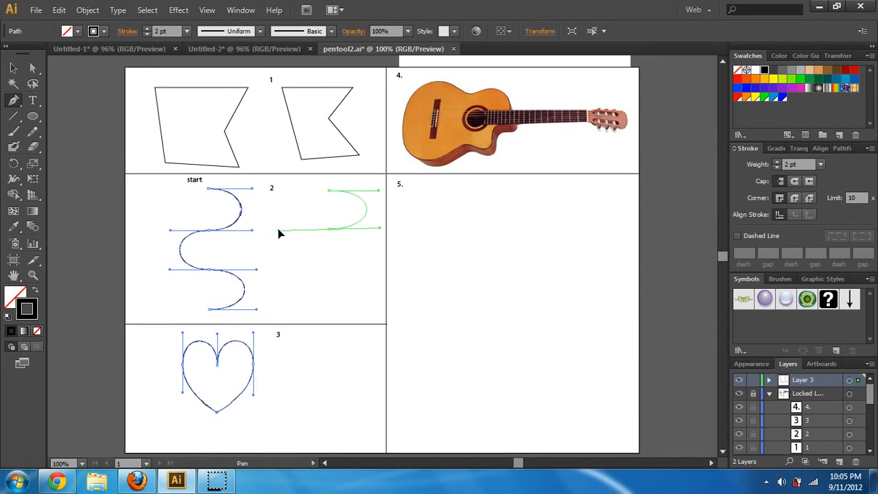
left_click_drag(278, 229, 278, 229)
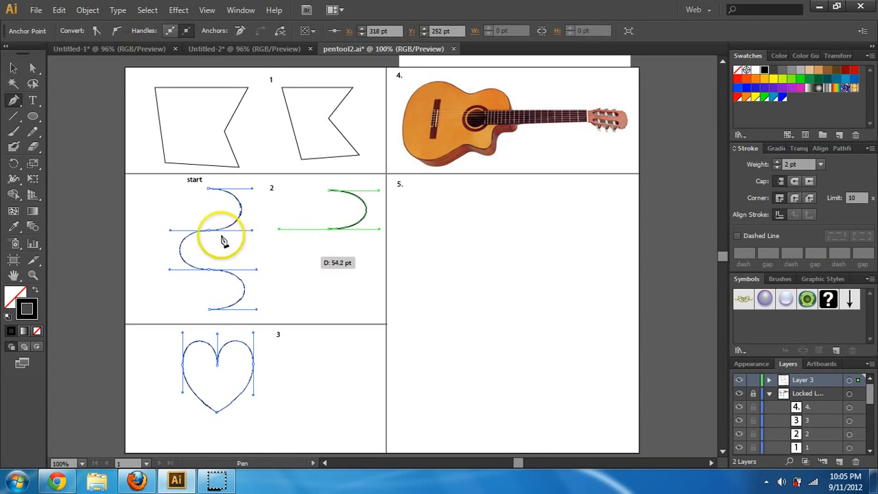
left_click(330, 269)
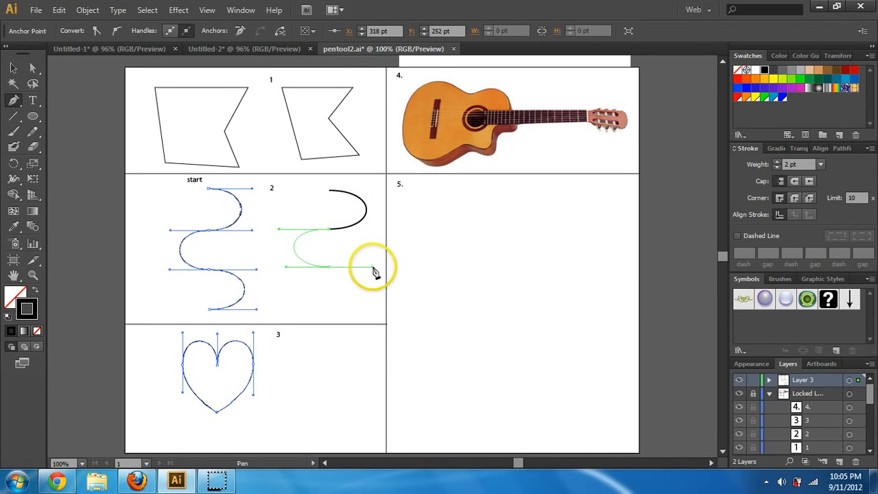
left_click_drag(375, 272, 374, 272)
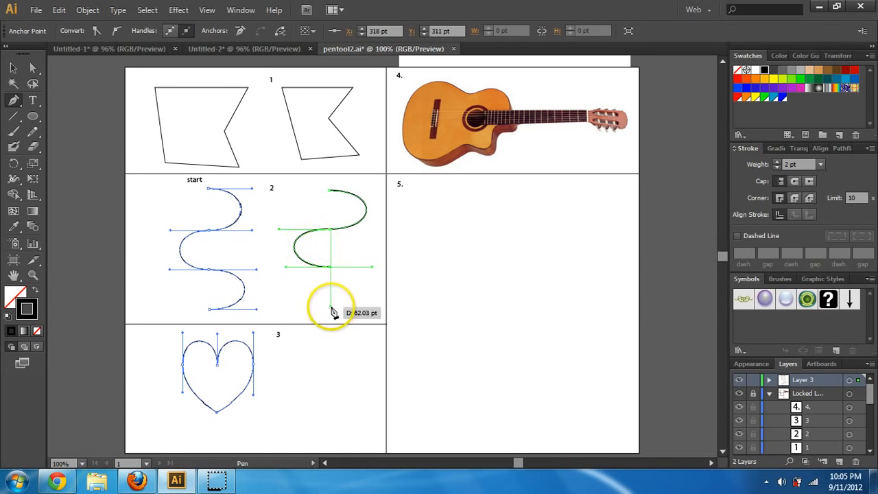
left_click_drag(330, 307, 287, 306)
left_click(13, 68)
left_click(133, 209)
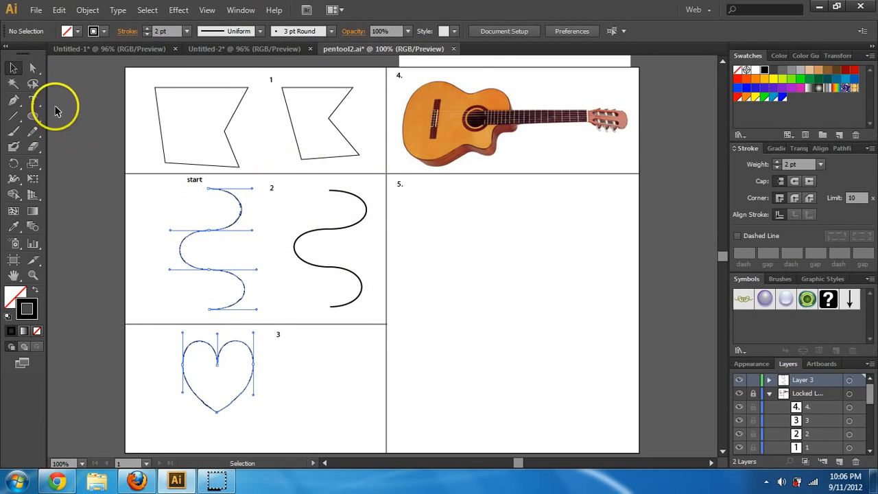
Start a Pen-tool heart beside the sample in box 3, drawing its left lobe with vertical handles and the left side to the bottom point.
left_click(13, 100)
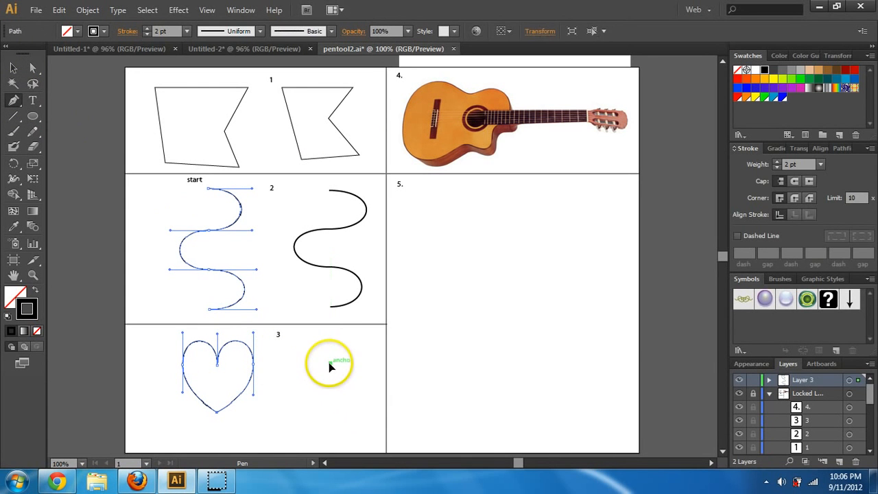
mouse_move(320, 327)
left_mouse_down()
mouse_move(322, 348)
mouse_move(309, 369)
mouse_move(332, 358)
mouse_move(330, 335)
left_mouse_up()
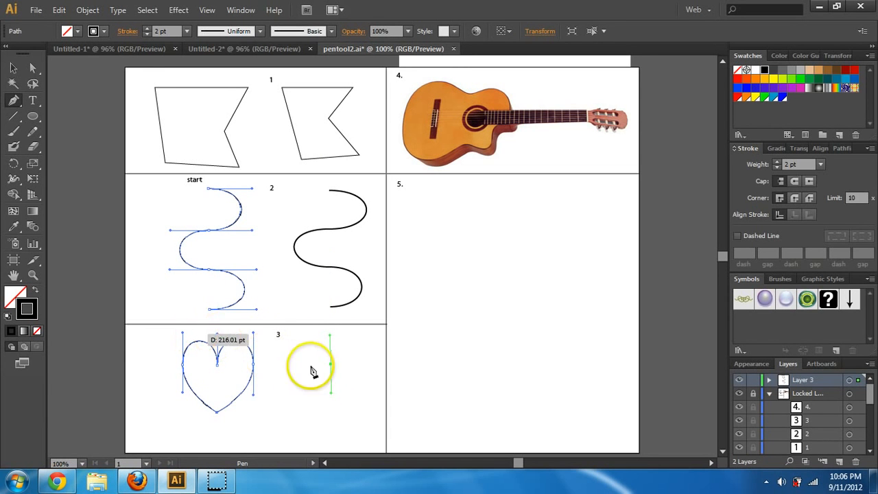
left_click_drag(304, 370, 304, 392)
left_click(303, 362)
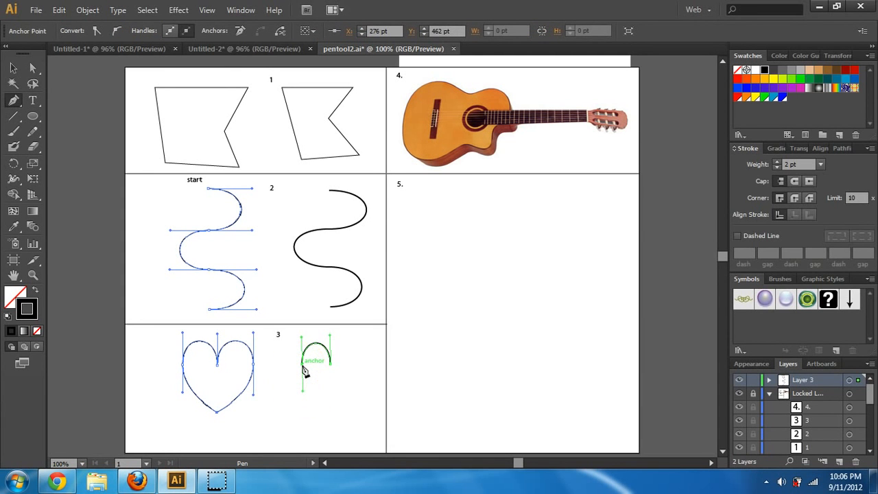
left_click_drag(301, 364, 310, 397)
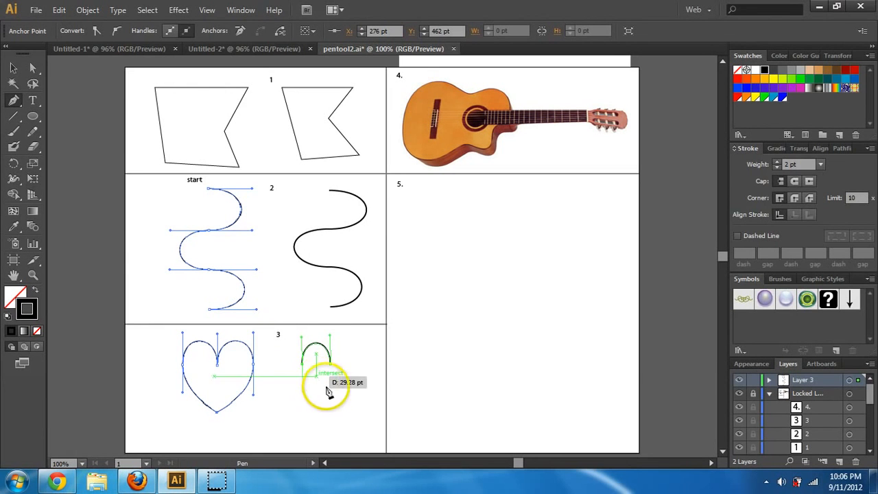
left_click_drag(331, 368, 331, 405)
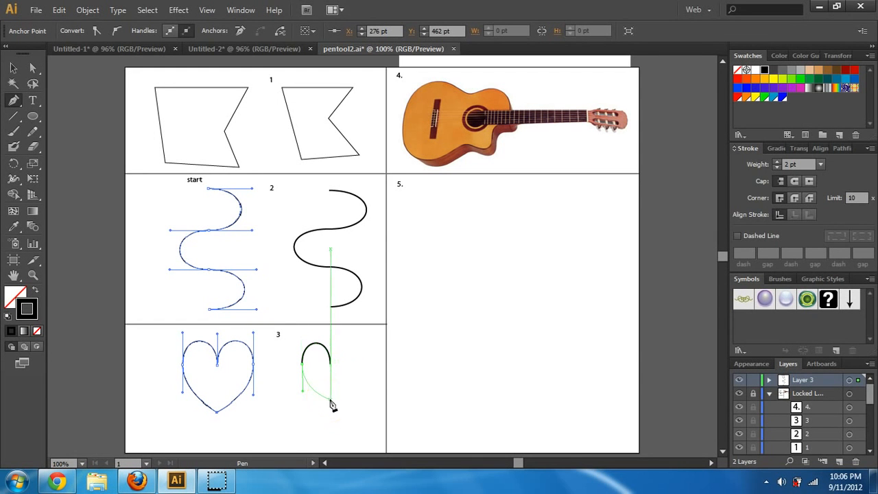
Draw the heart's right side and lobe, close the path at the centre notch at about 83 by 86 pt, and deselect it.
left_click_drag(302, 371, 358, 371)
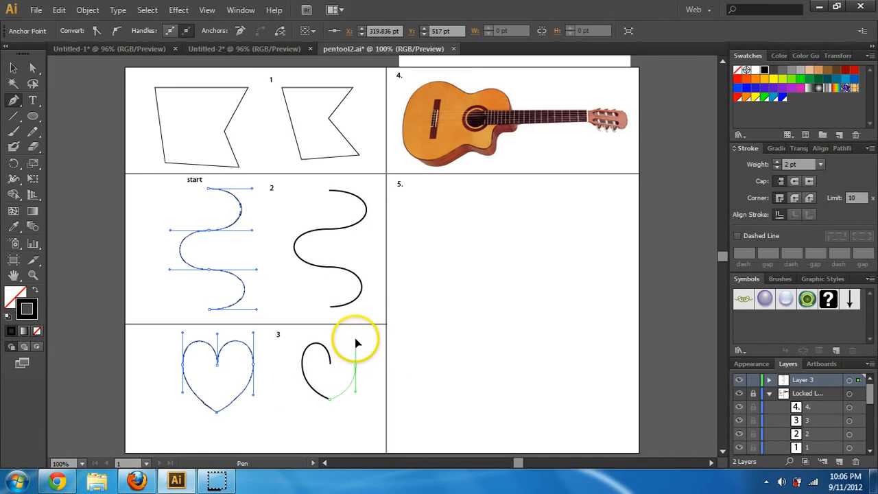
mouse_move(356, 337)
left_mouse_down()
mouse_move(328, 367)
mouse_move(333, 381)
left_mouse_up()
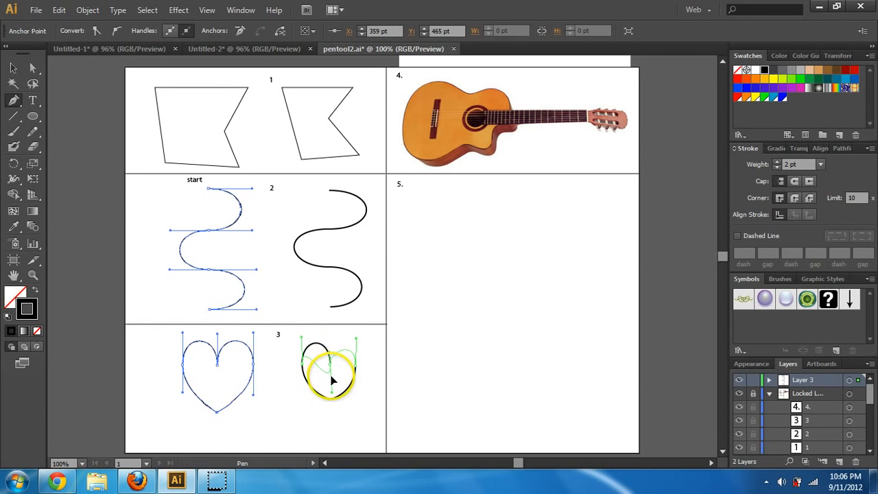
mouse_move(328, 347)
left_mouse_down()
mouse_move(341, 363)
mouse_move(334, 385)
mouse_move(326, 357)
mouse_move(337, 403)
mouse_move(324, 368)
mouse_move(317, 371)
mouse_move(334, 384)
mouse_move(333, 405)
mouse_move(328, 370)
mouse_move(365, 393)
mouse_move(328, 396)
mouse_move(347, 382)
mouse_move(358, 342)
mouse_move(341, 323)
mouse_move(283, 332)
mouse_move(312, 360)
mouse_move(327, 346)
left_mouse_up()
left_click(13, 68)
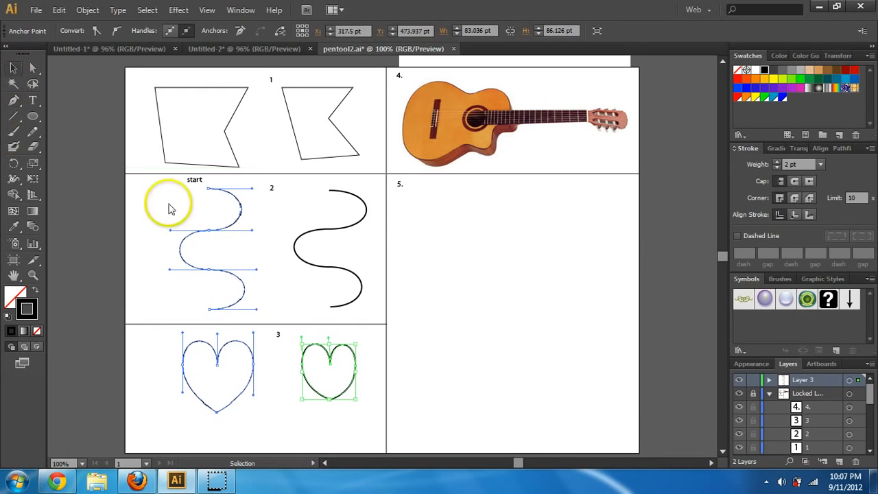
left_click(446, 399)
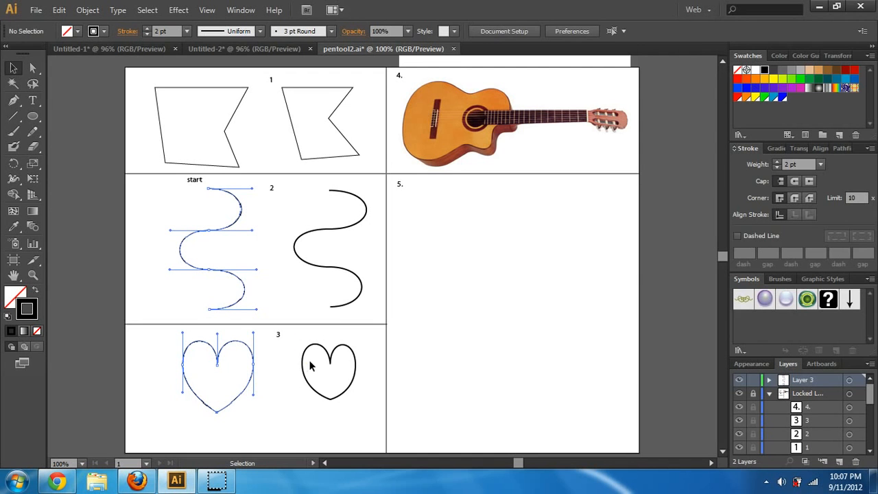
left_click(340, 347)
left_click(361, 415)
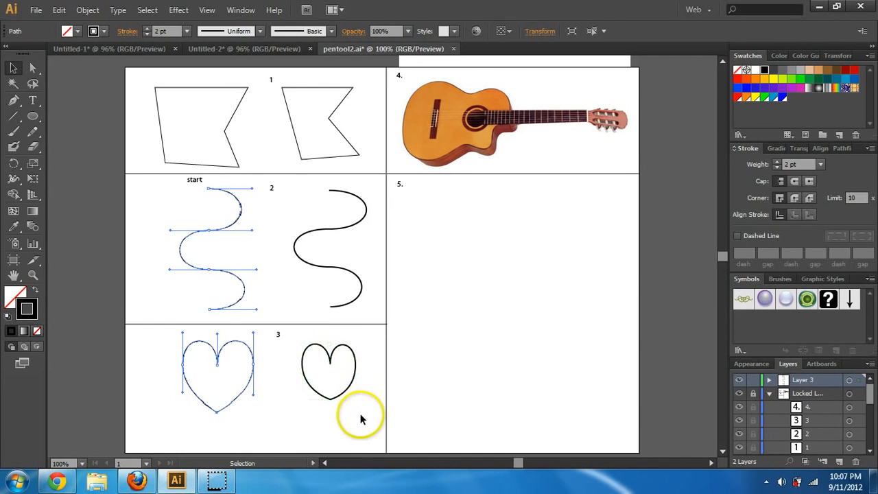
Use Direct Selection to move the heart's right anchor 6 pt outward and lower its bottom point to lengthen the shape.
left_click(32, 68)
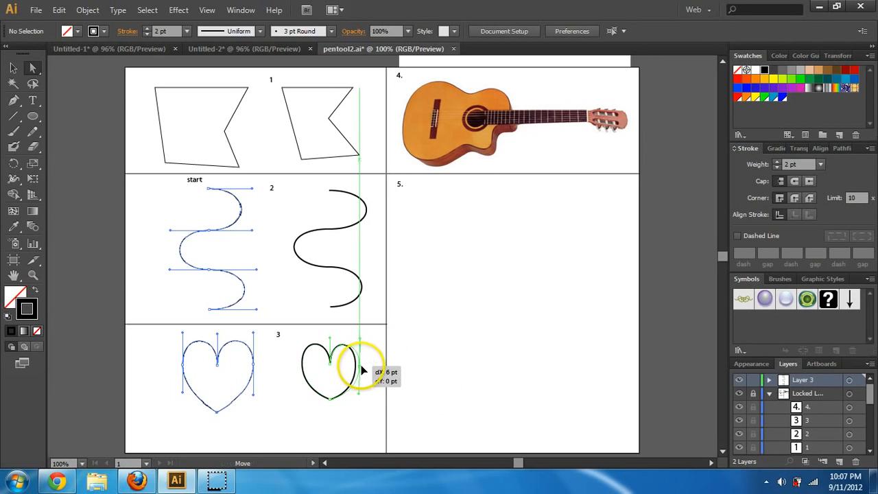
left_click(358, 371)
mouse_move(332, 403)
left_mouse_down()
mouse_move(324, 412)
mouse_move(328, 420)
left_mouse_up()
left_click(396, 457)
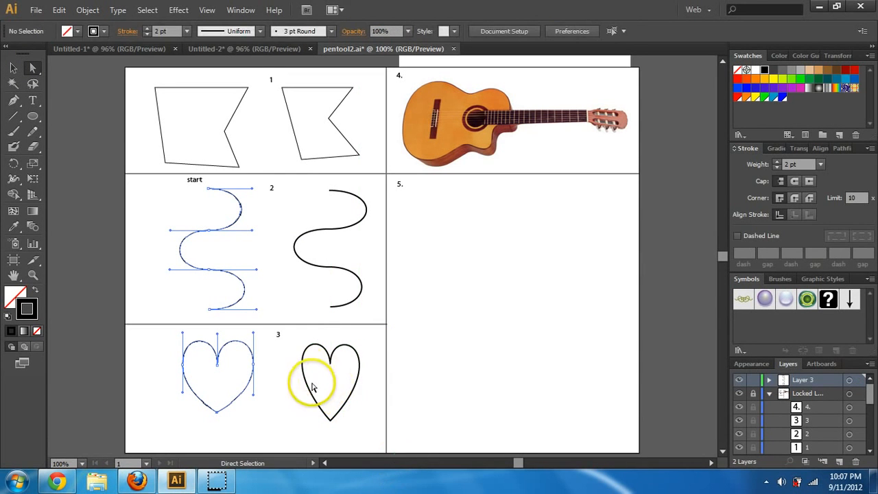
mouse_move(329, 422)
left_mouse_down()
mouse_move(321, 408)
mouse_move(329, 410)
left_mouse_up()
left_click(378, 364)
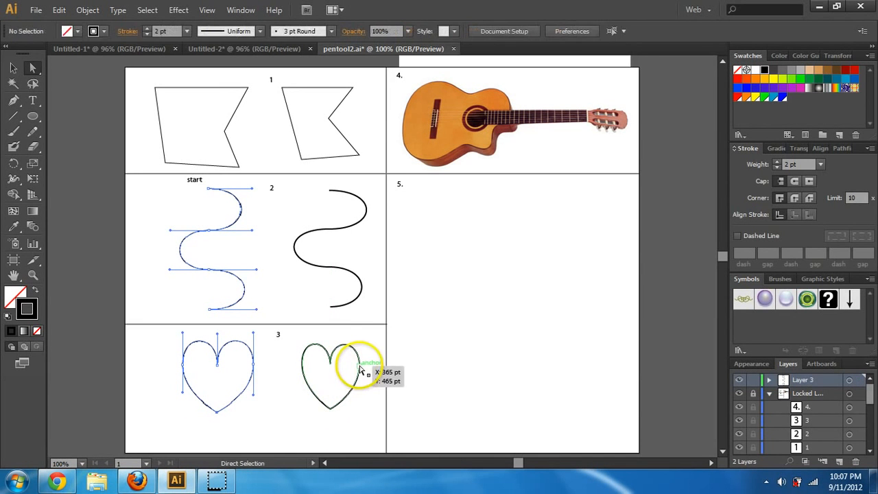
Widen the heart by moving its left anchor to X 270 pt, Y 460 pt and its right anchor to X 371 pt, Y 466 pt.
left_click(360, 370)
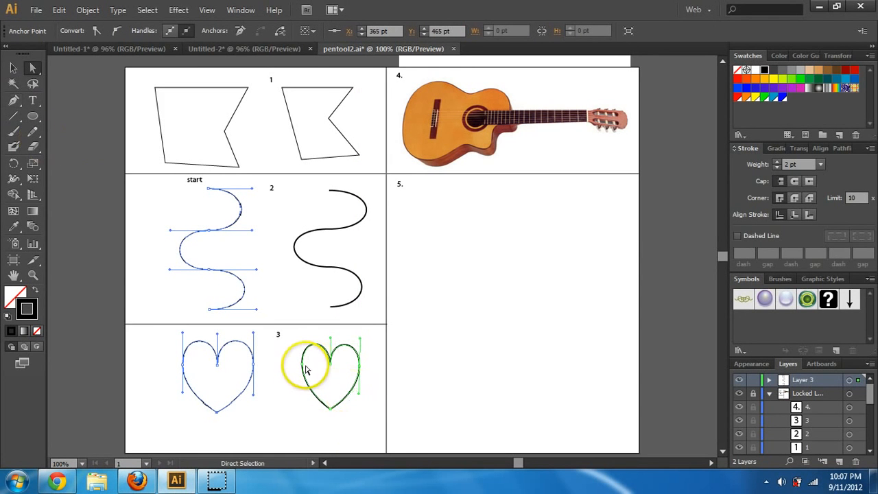
left_click_drag(300, 367, 297, 367)
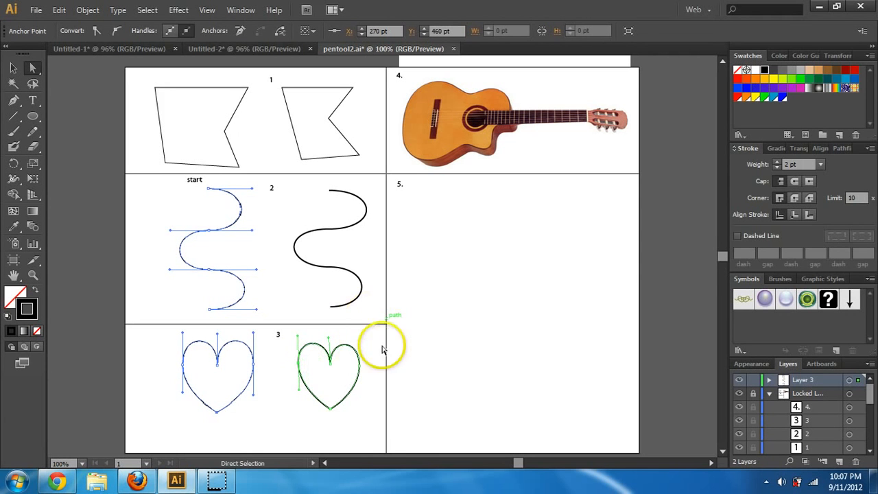
left_click_drag(362, 369, 364, 370)
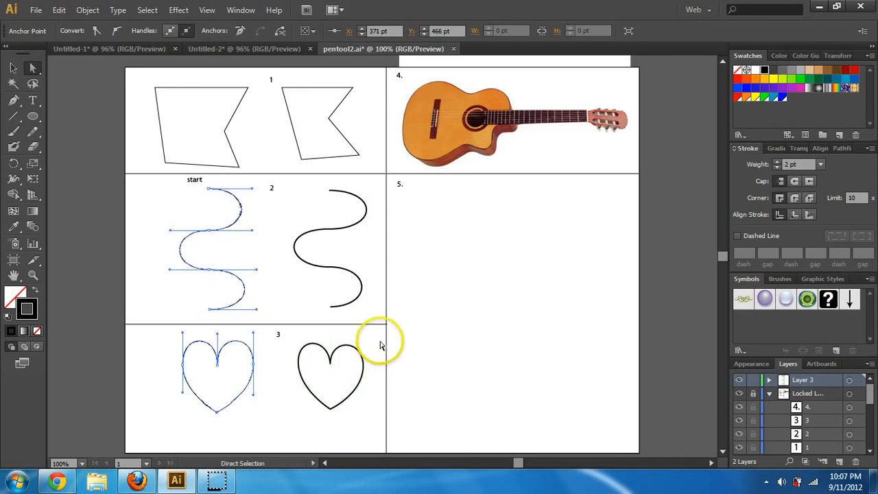
left_click(369, 362)
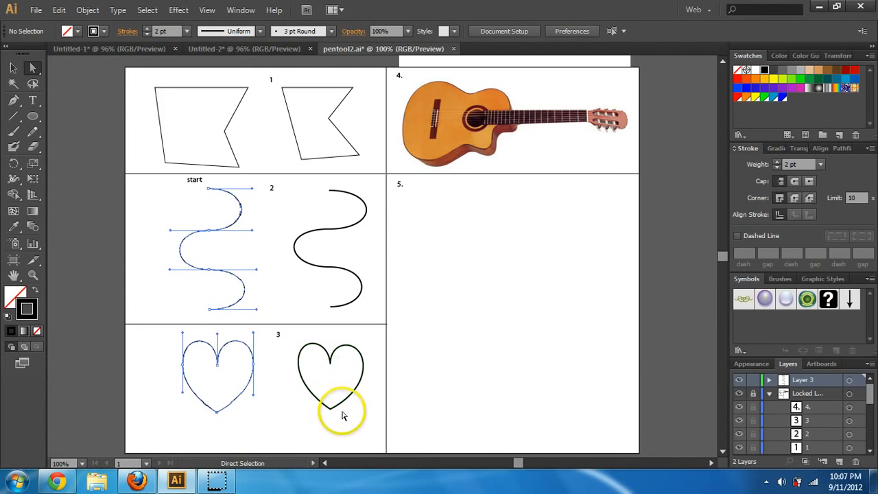
Trace the guitar body's upper edge in box 4 with the Pen tool, from the upper neck joint past the waist to the upper-left curve.
scroll(501, 302, "up", 3)
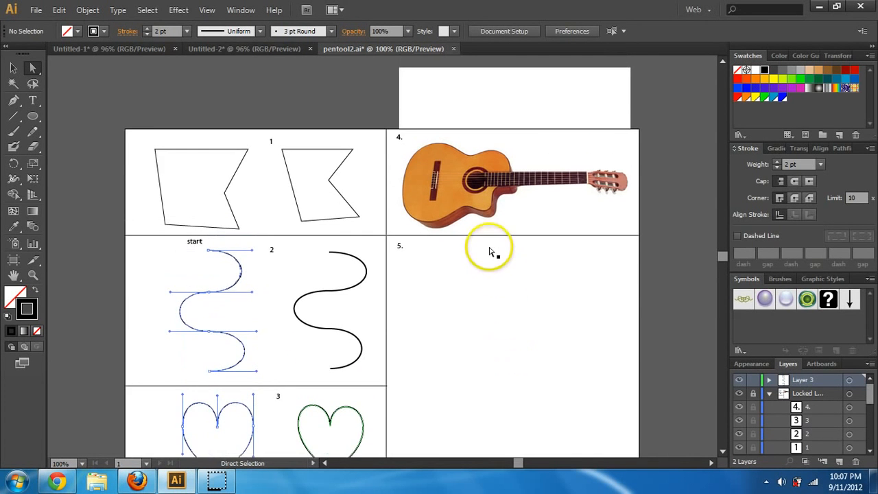
key("ctrl+plus")
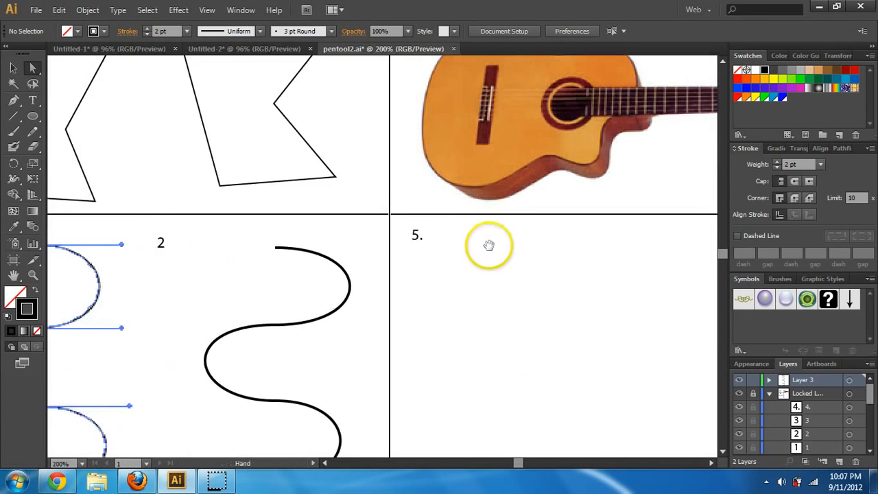
left_click_drag(489, 245, 287, 303)
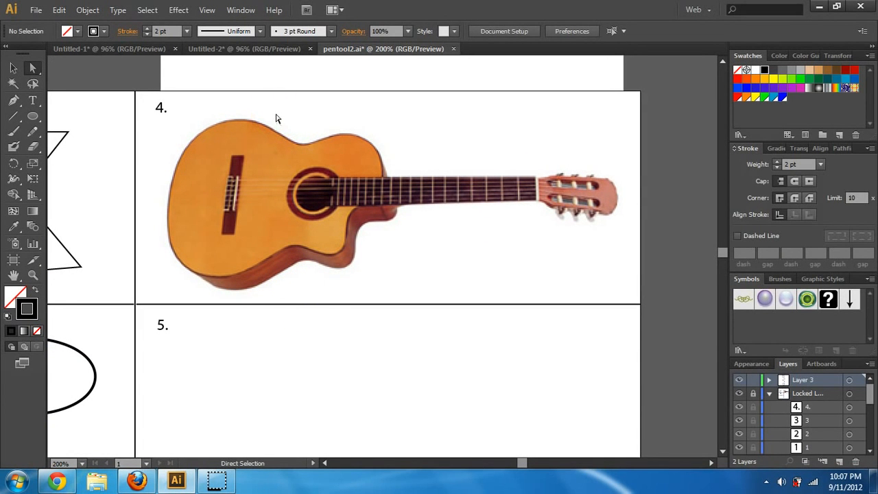
left_click(13, 102)
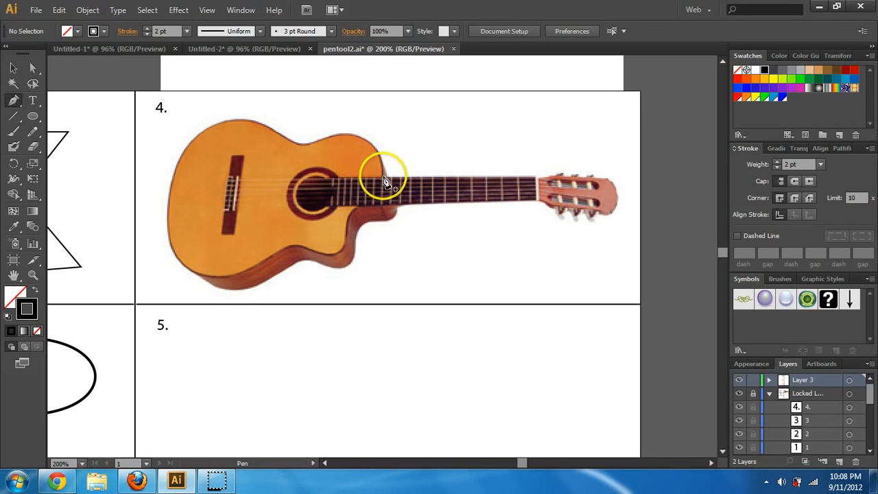
mouse_move(384, 182)
left_mouse_down()
mouse_move(384, 198)
mouse_move(376, 145)
mouse_move(304, 136)
left_mouse_up()
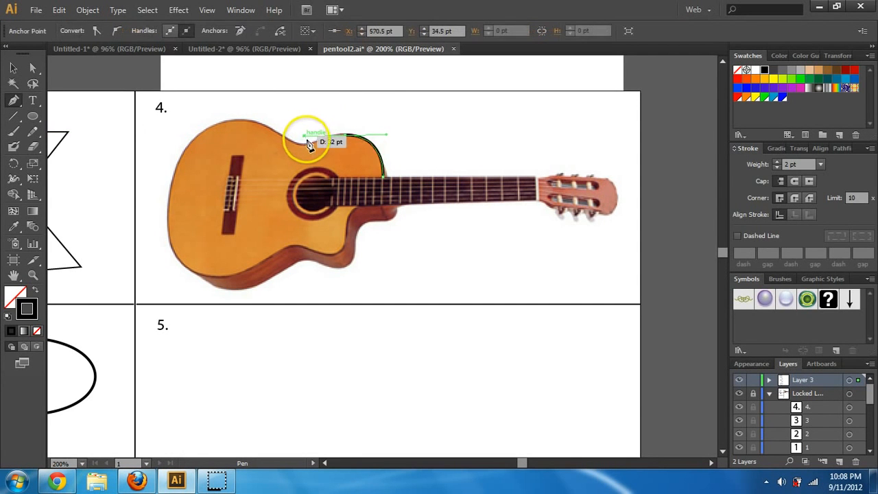
left_click_drag(374, 142, 300, 150)
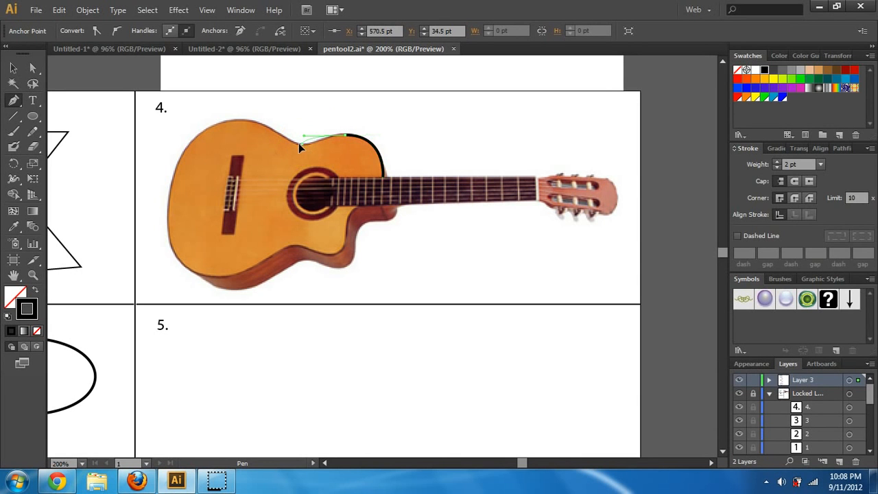
left_click_drag(304, 143, 284, 141)
left_click(246, 117)
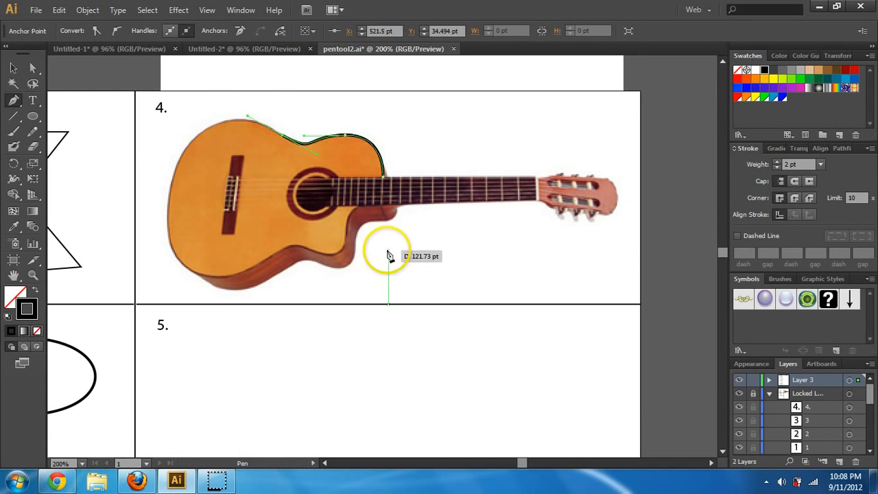
left_click_drag(247, 116, 181, 215)
left_click_drag(180, 153, 186, 148)
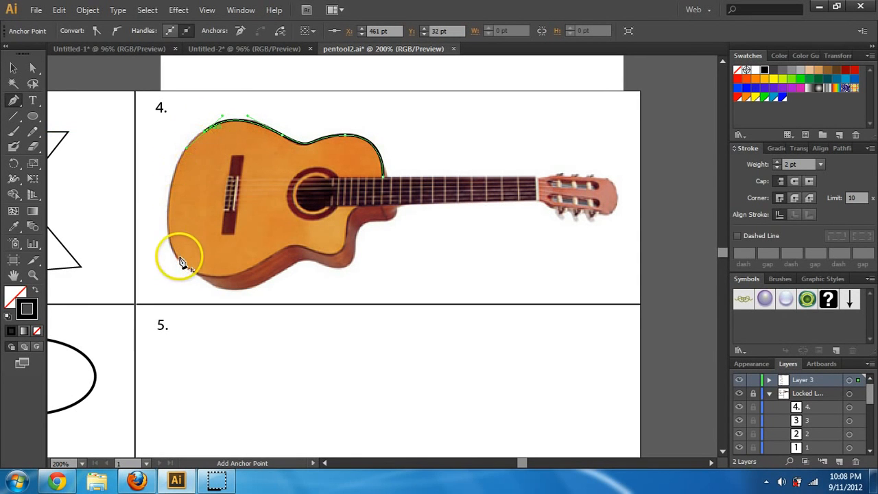
left_click_drag(181, 264, 220, 314)
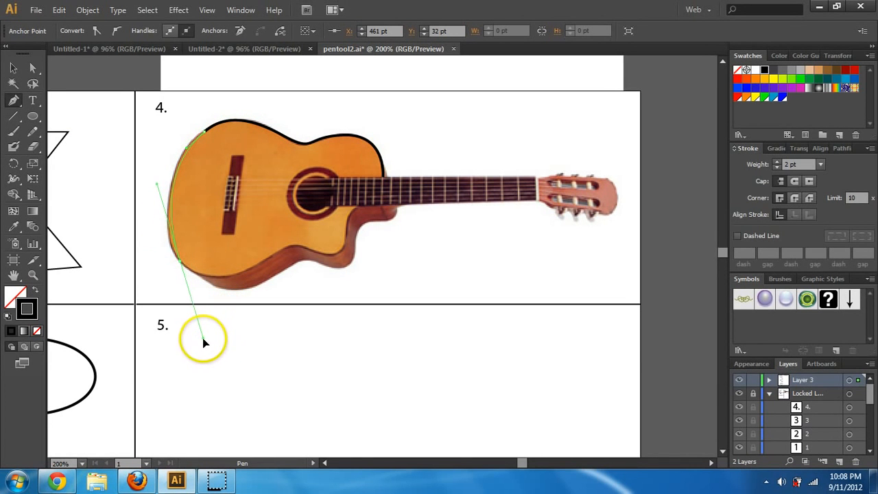
left_click_drag(211, 350, 211, 350)
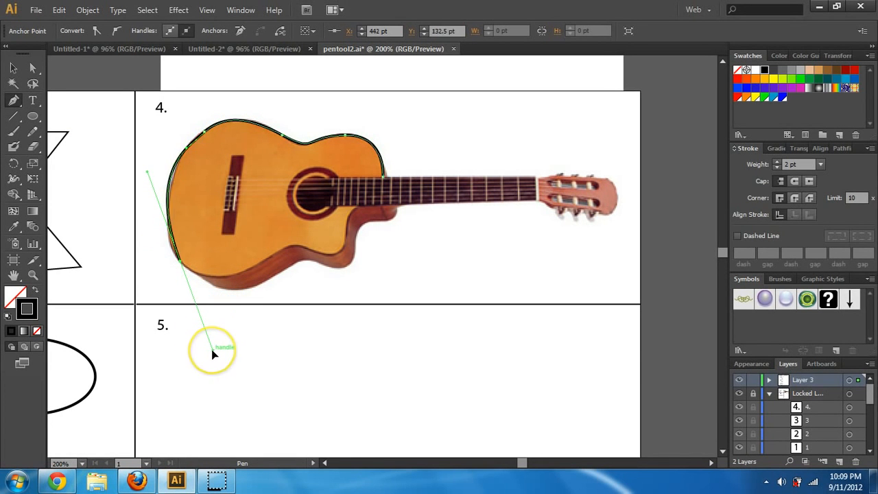
key("ctrl+z")
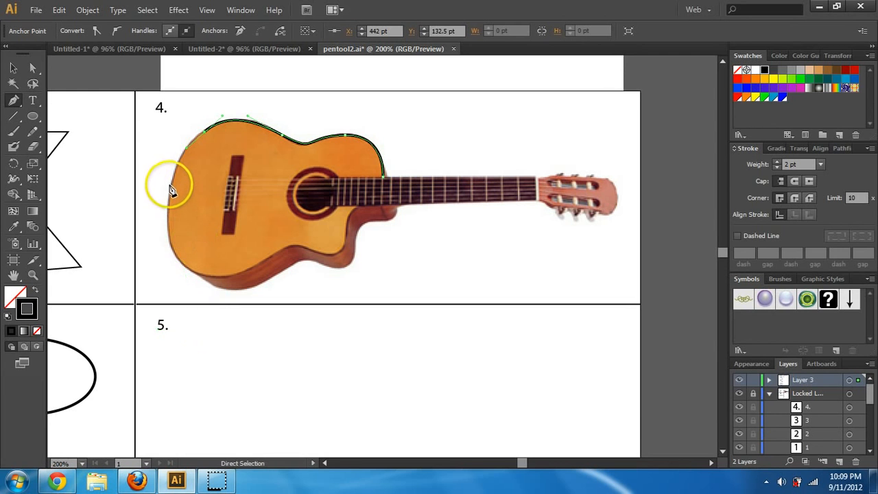
Continue the outline down the guitar body's left side and along the lower edge of its front to the base of the cutaway.
left_click_drag(168, 199, 165, 227)
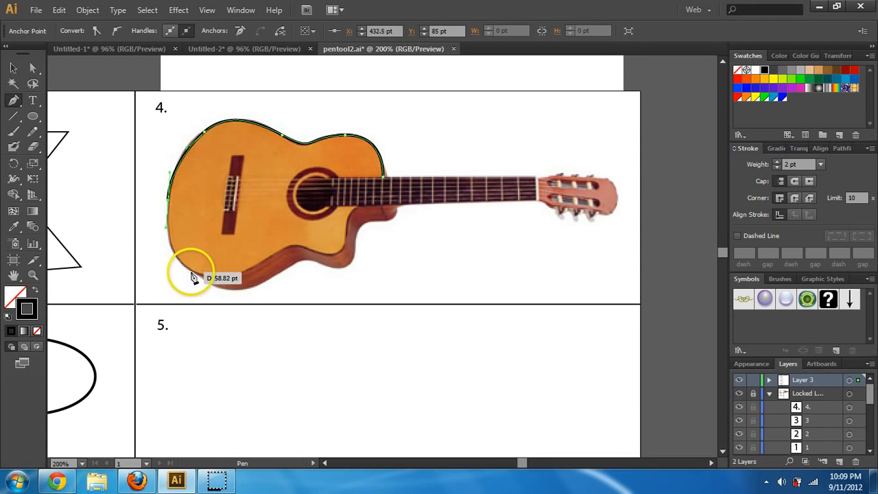
left_click_drag(194, 272, 216, 276)
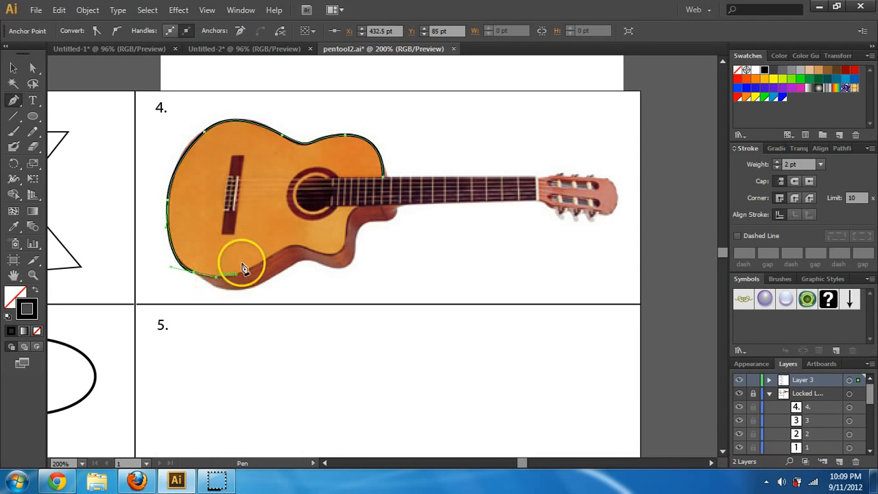
left_click_drag(273, 259, 362, 256)
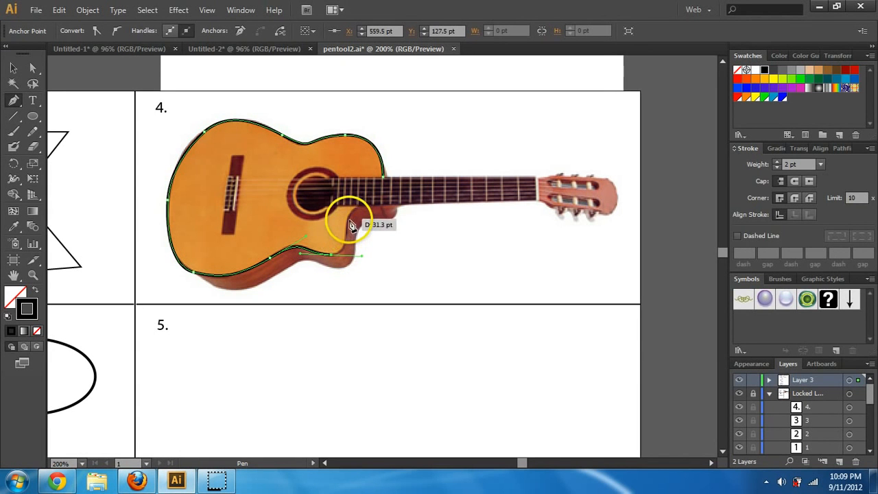
Trace the cutaway up to the lower neck joint, close the outline at its starting anchor, and activate Direct Selection.
left_click_drag(349, 218, 350, 218)
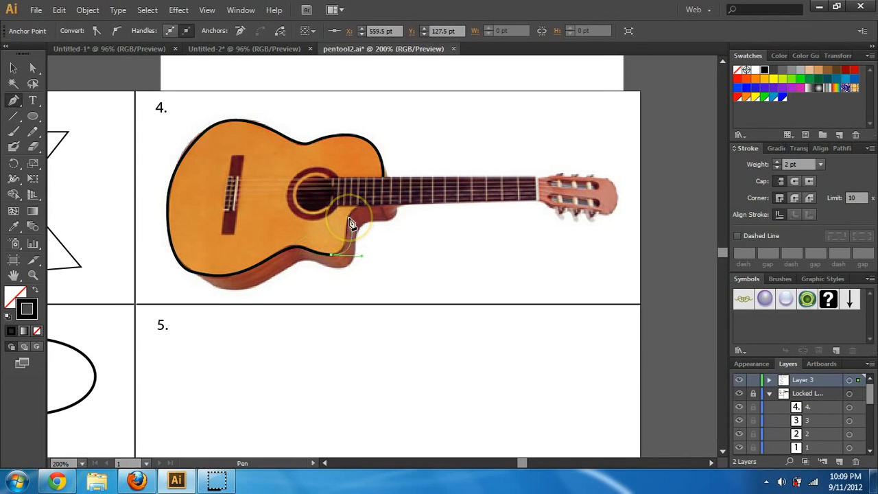
left_click(384, 205)
left_click_drag(387, 186, 387, 182)
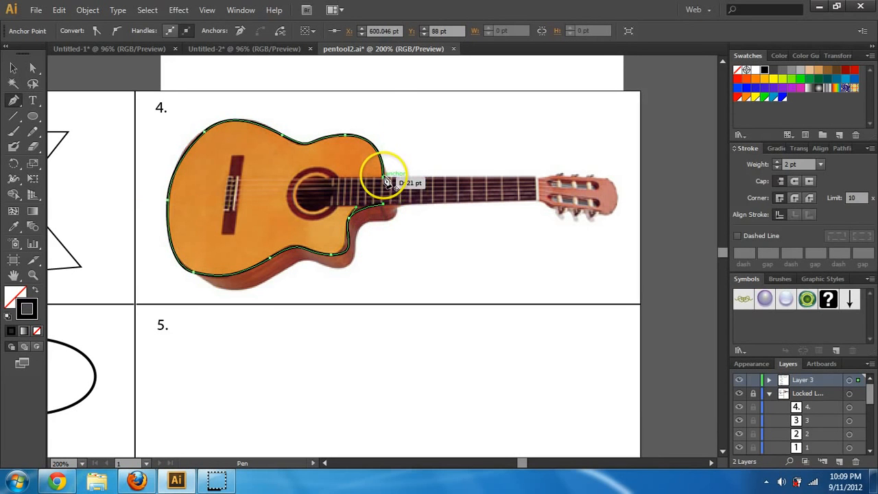
left_click(383, 177)
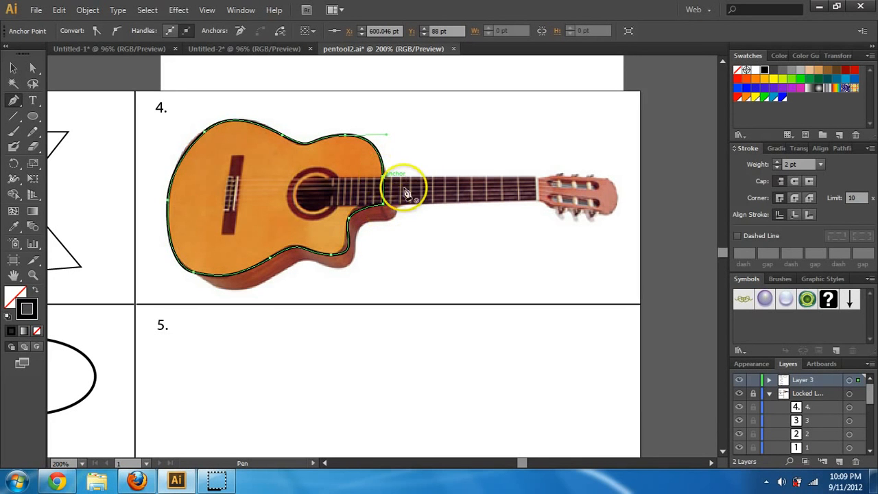
left_click(32, 70)
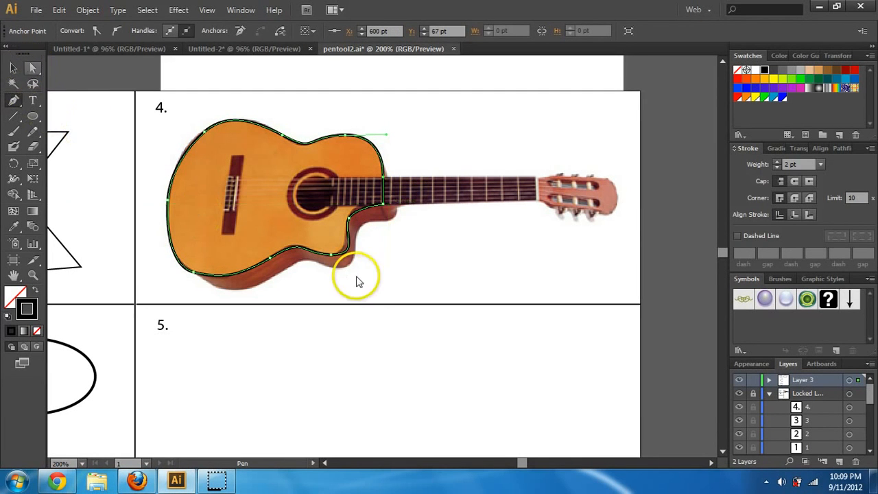
Refine the curve at the base of the guitar's cutaway by shortening and tilting the outer handle of its lower anchor.
left_click(359, 278)
left_click(332, 256)
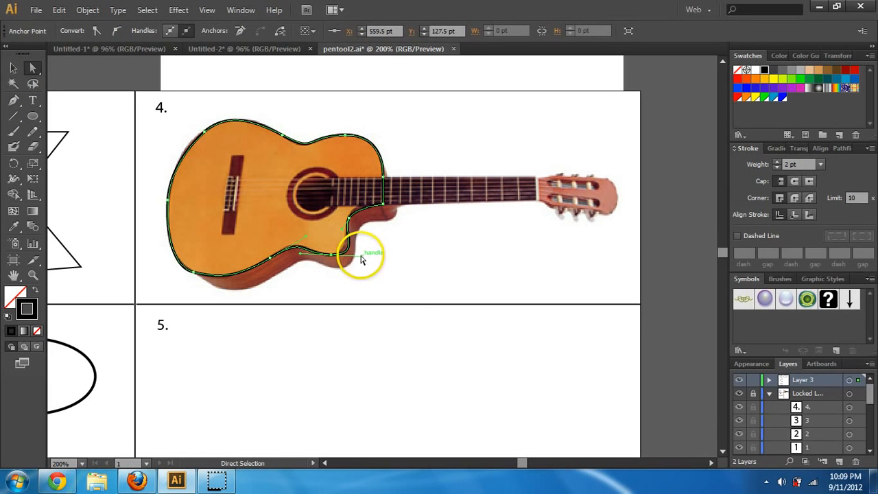
left_click_drag(362, 260, 355, 254)
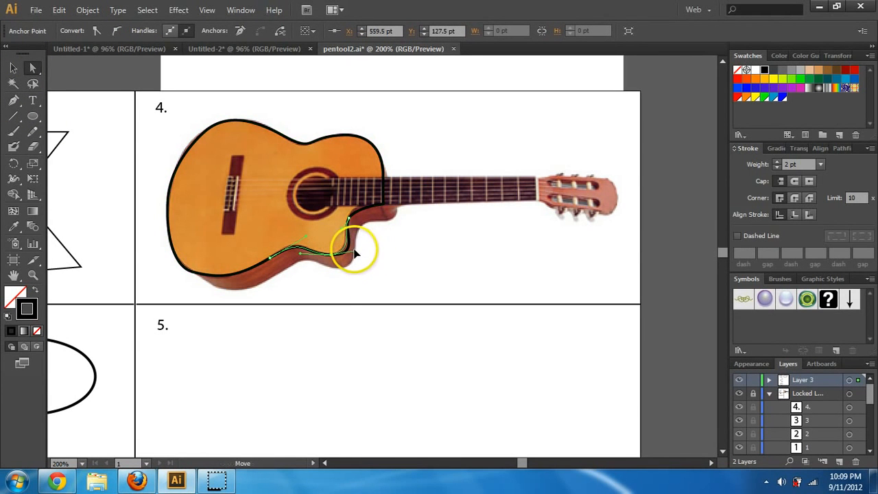
left_click(355, 253, "alt")
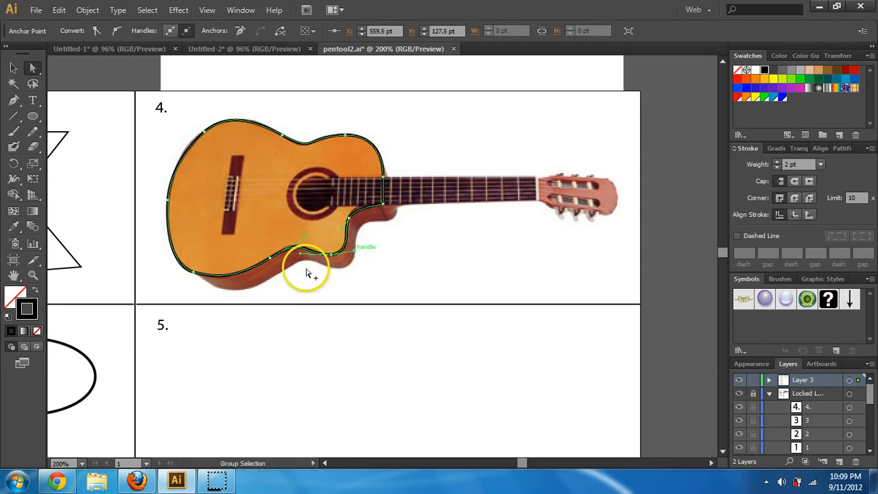
left_click(207, 115)
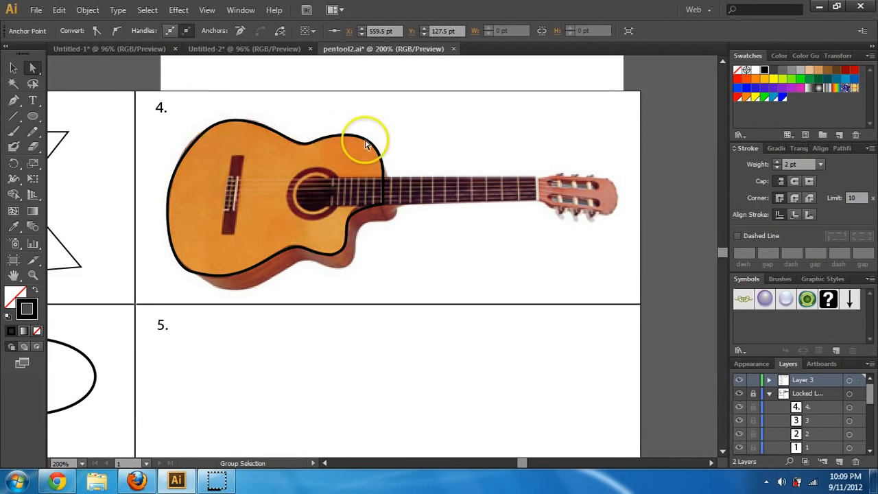
left_click(205, 132)
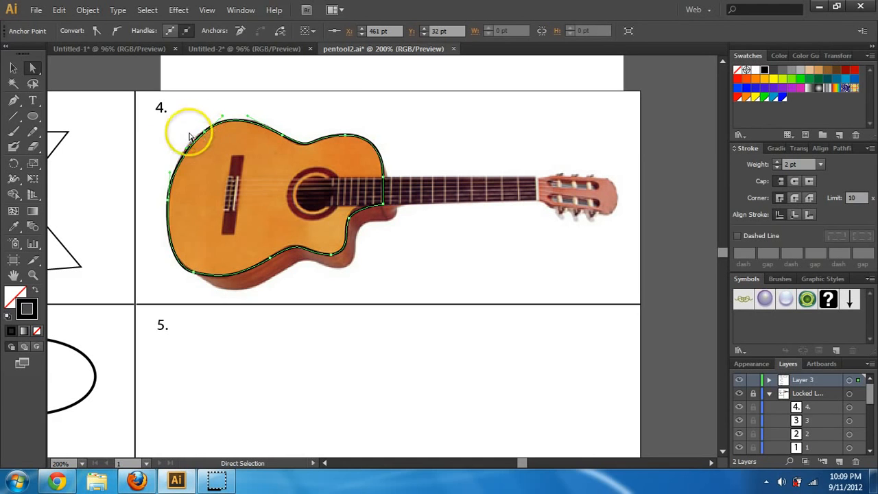
left_click(346, 116)
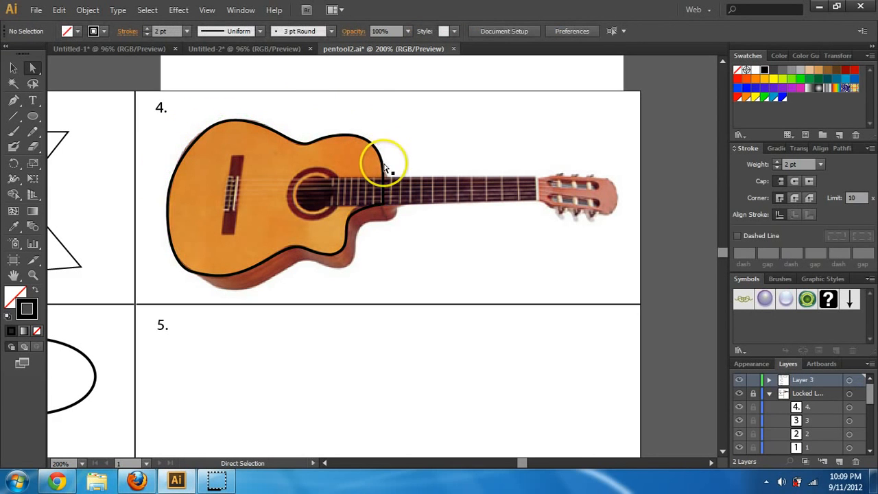
left_click(386, 167)
left_click(441, 143)
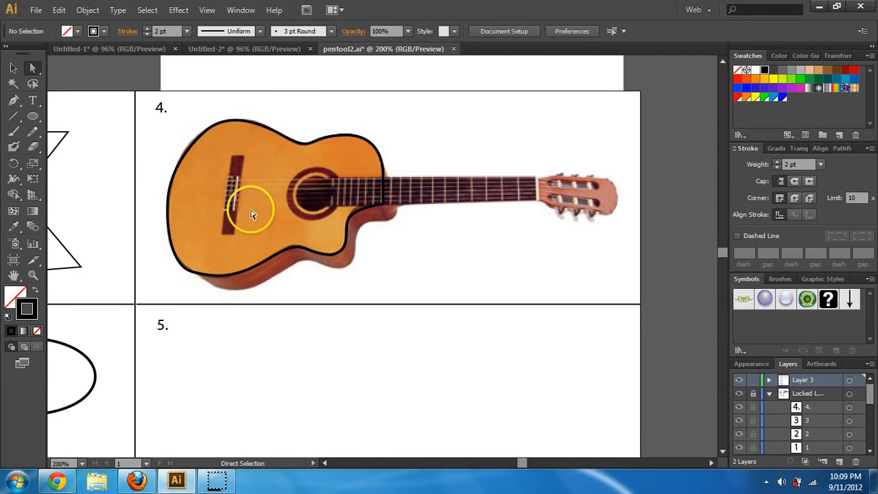
left_click(308, 143)
key("ctrl+c")
key("ctrl+v")
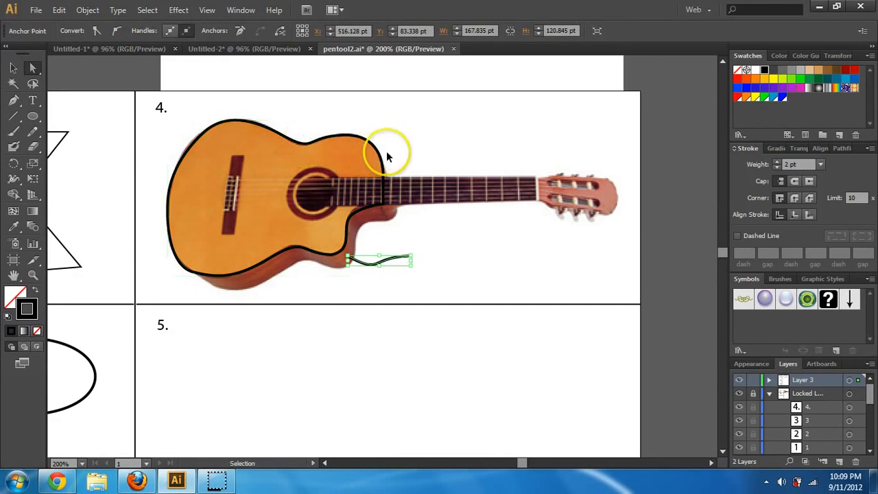
left_click(15, 70)
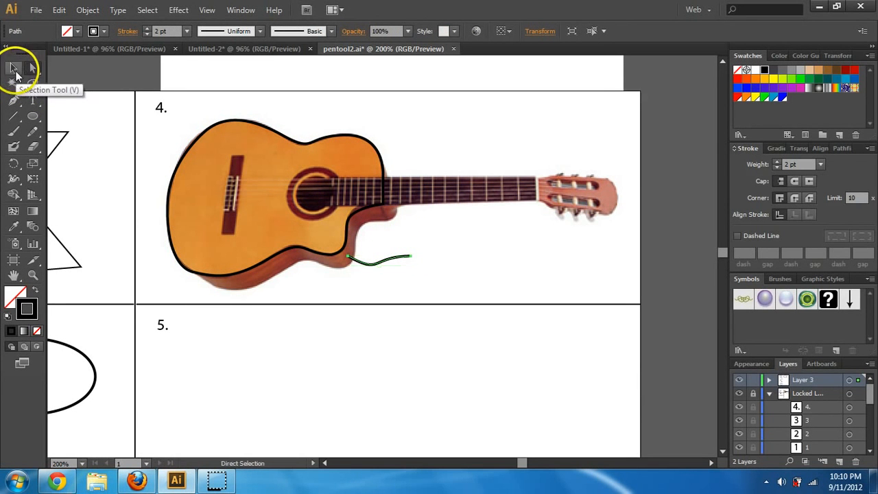
left_click(443, 141)
key("ctrl+z")
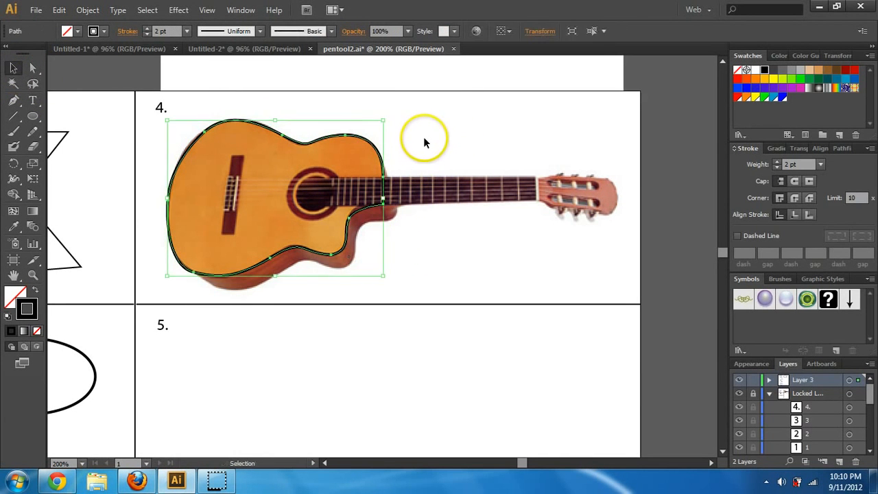
Duplicate the whole guitar body outline and place the copy along the lower edge of the guitar's side.
left_click_drag(427, 110, 162, 286)
key("a")
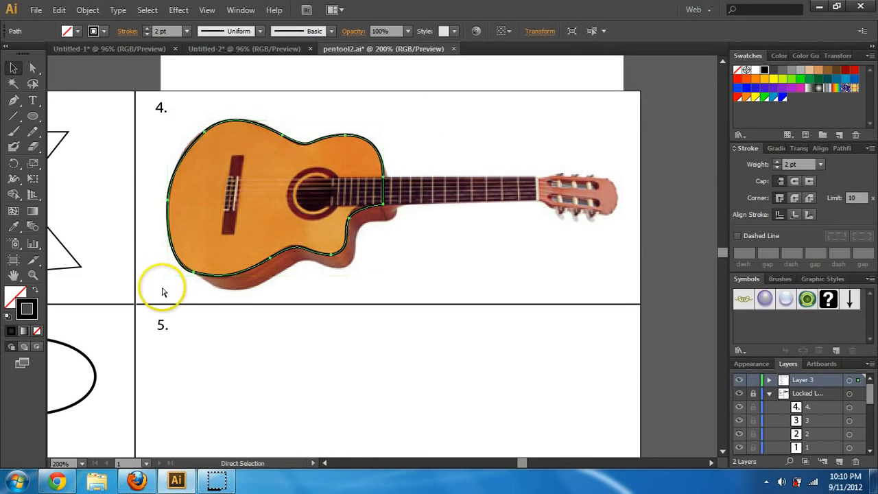
key("ctrl+v")
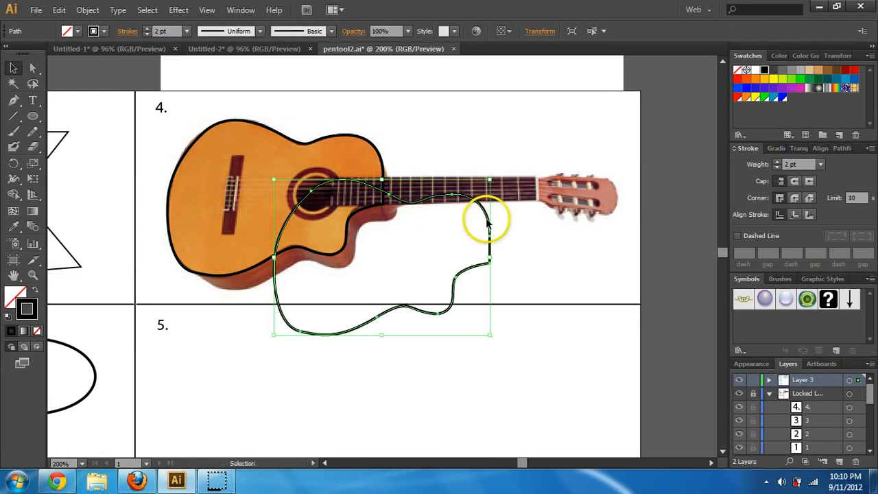
left_click_drag(489, 224, 390, 176)
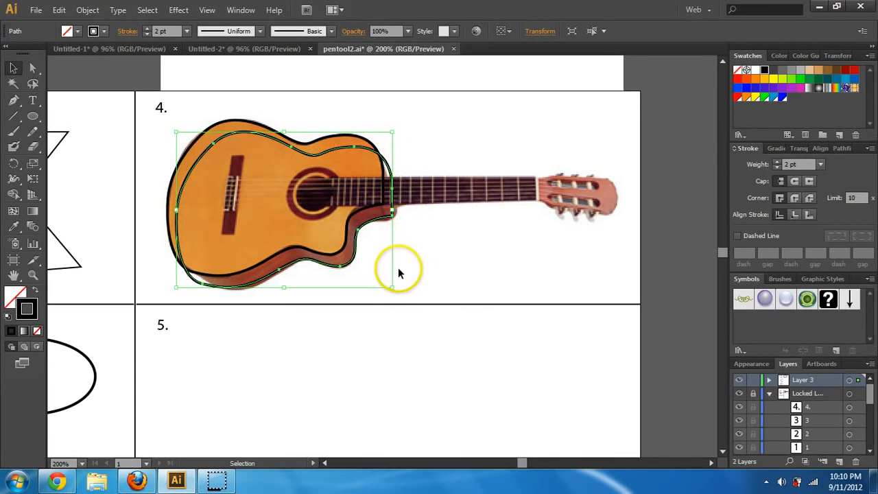
Try to fit the copied outline's lower edge to the guitar's side, undo the adjustment and discard the copy.
left_click(32, 67)
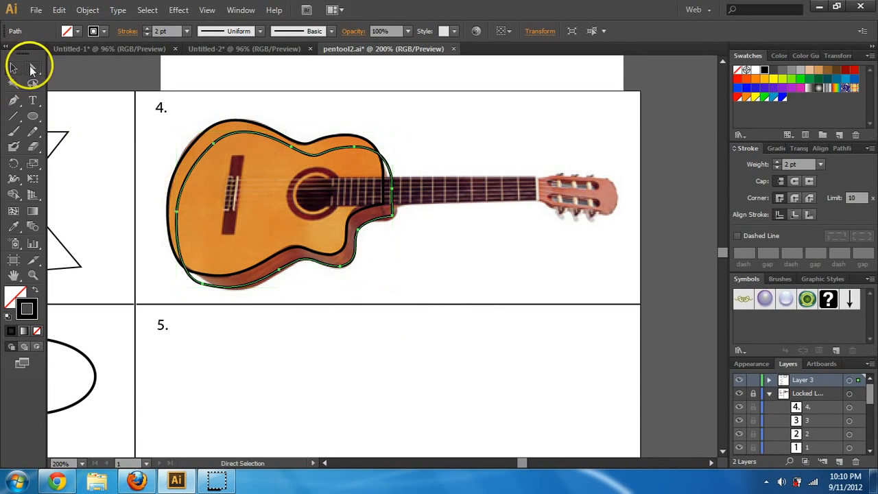
left_click(278, 280)
left_click_drag(279, 274, 303, 262)
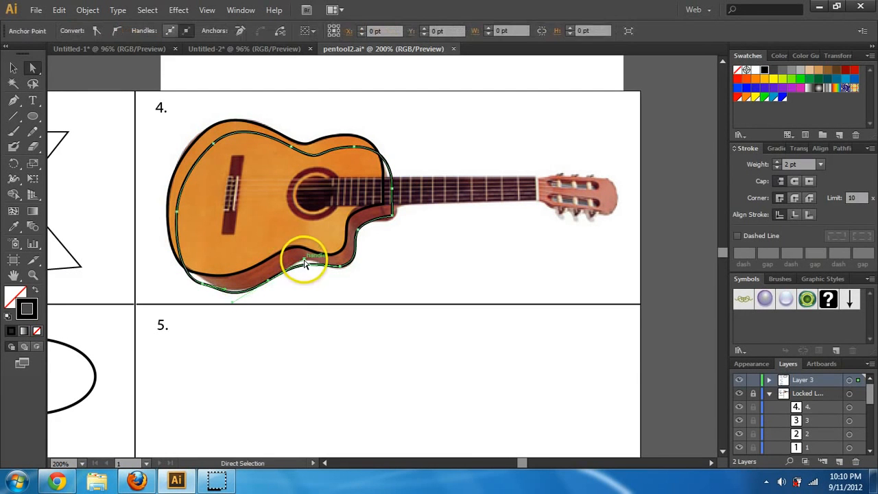
key("ctrl+z")
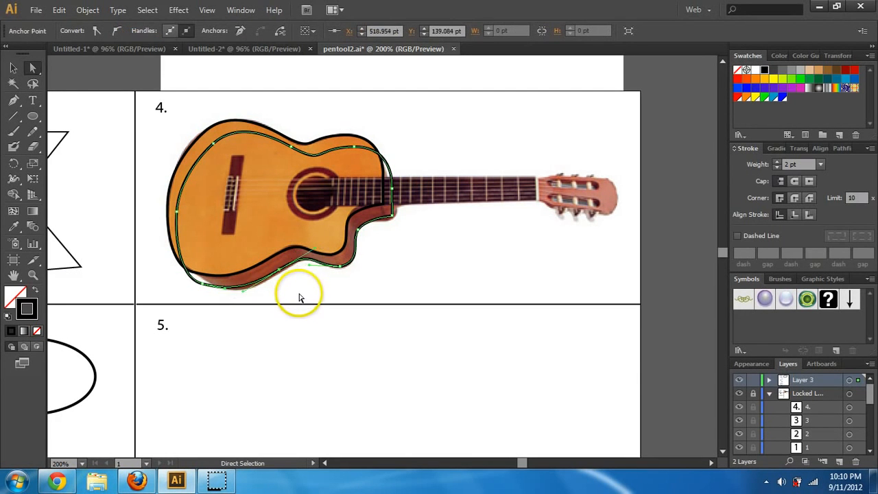
left_click(299, 297)
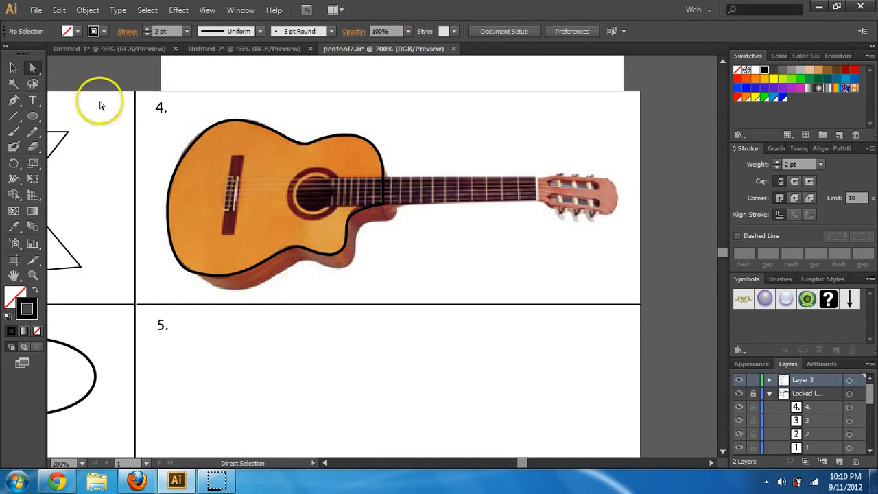
Trace the guitar's side with the Pen tool from the lower neck joint along the cutaway and lower edge, closing the shape across the body.
left_click(14, 100)
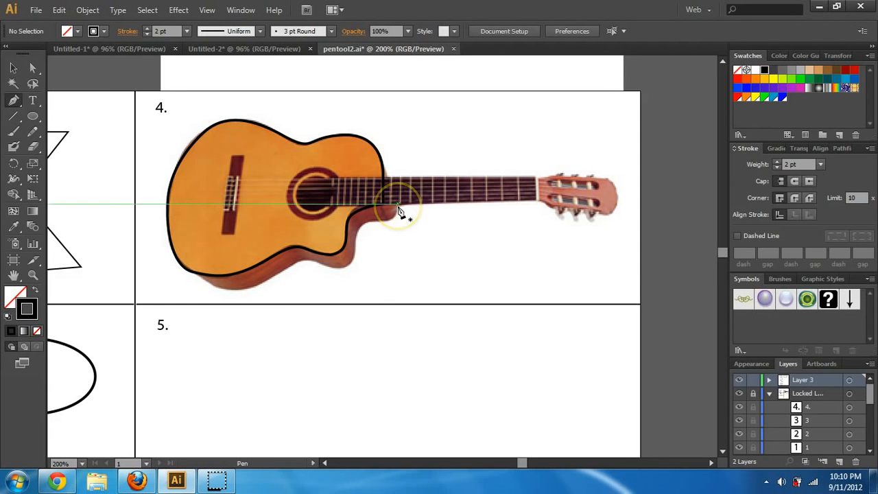
left_click_drag(398, 208, 327, 271)
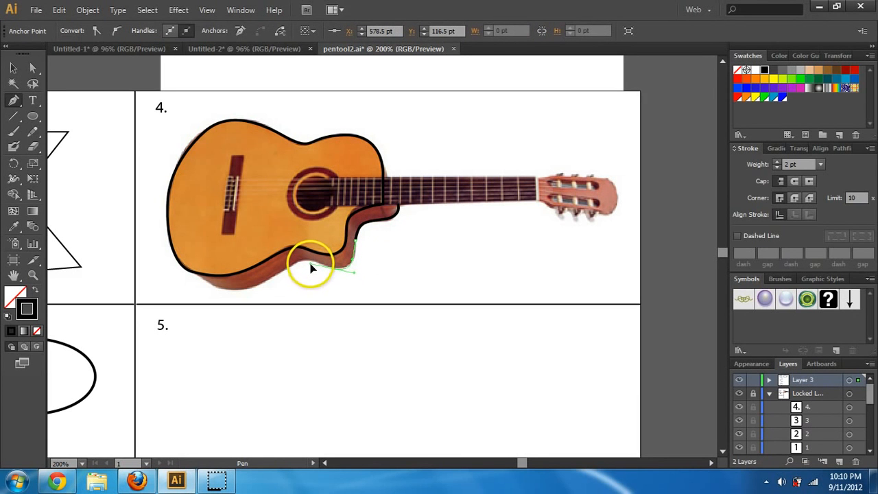
left_click_drag(308, 270, 150, 257)
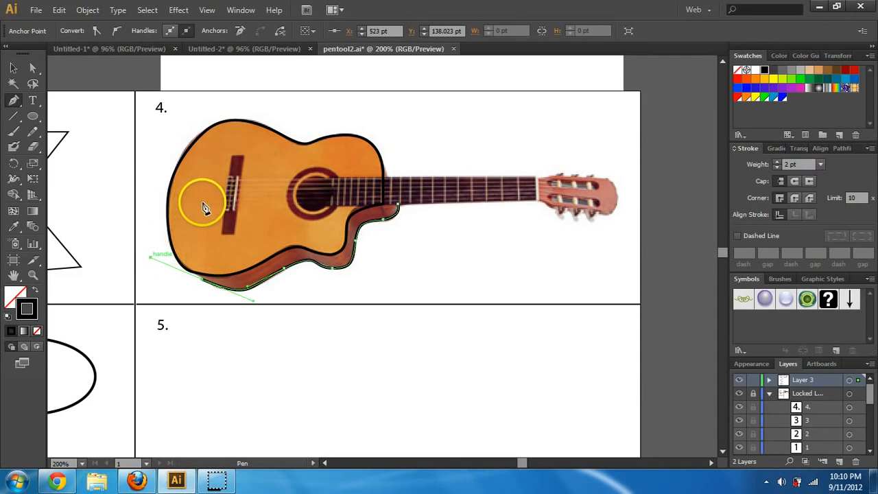
left_click_drag(204, 200, 217, 201)
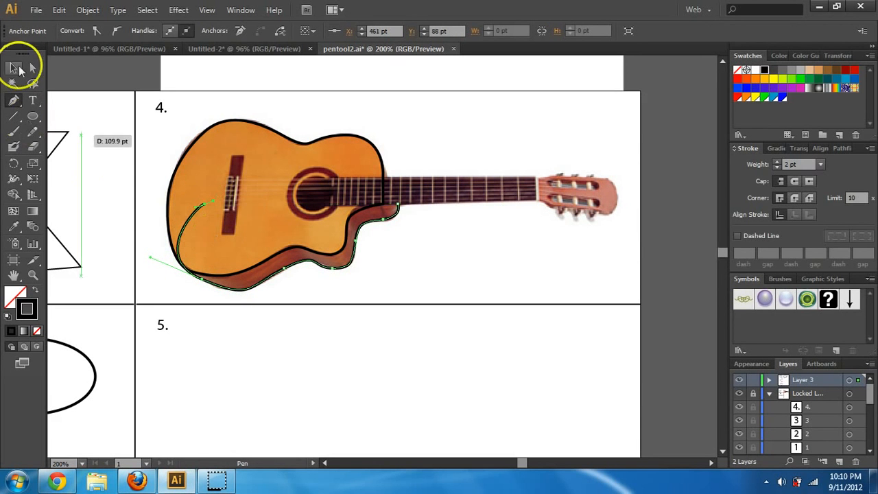
left_click(14, 69)
left_click_drag(399, 204, 402, 196)
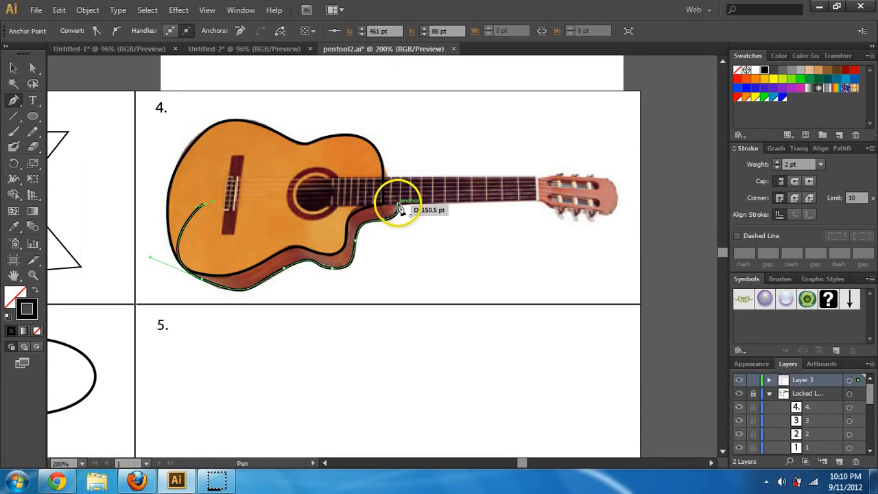
left_click(13, 68)
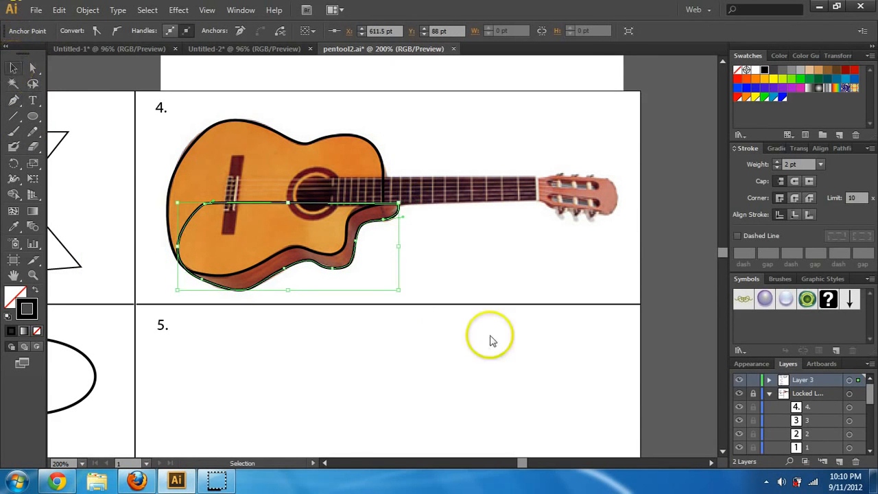
left_click(575, 325)
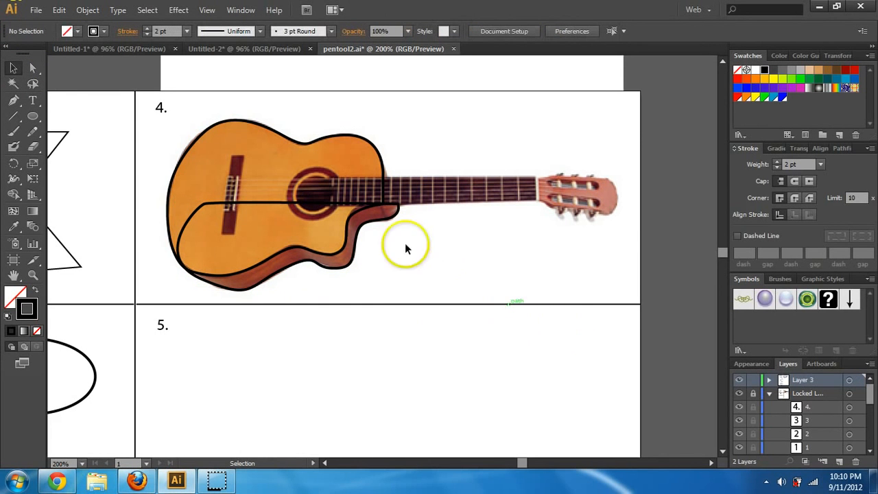
Fill the guitar's front body outline with a light brown swatch and deselect it.
left_click(261, 129)
left_click(78, 31)
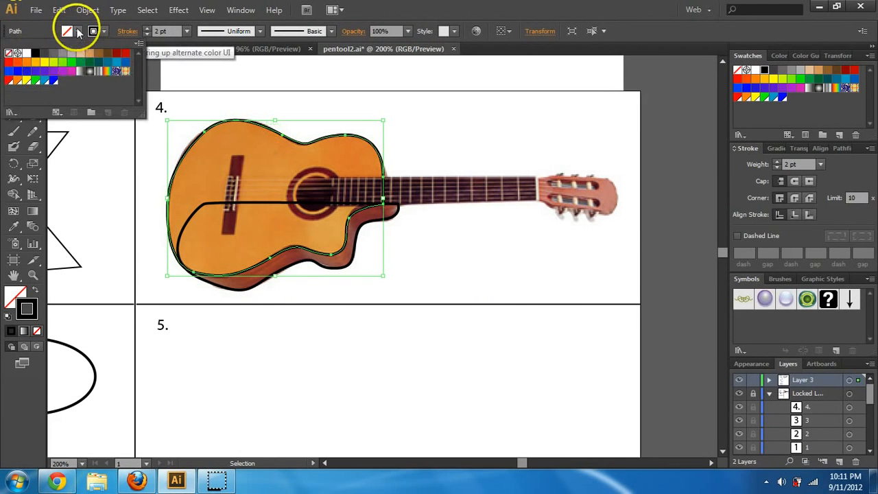
left_click(85, 62)
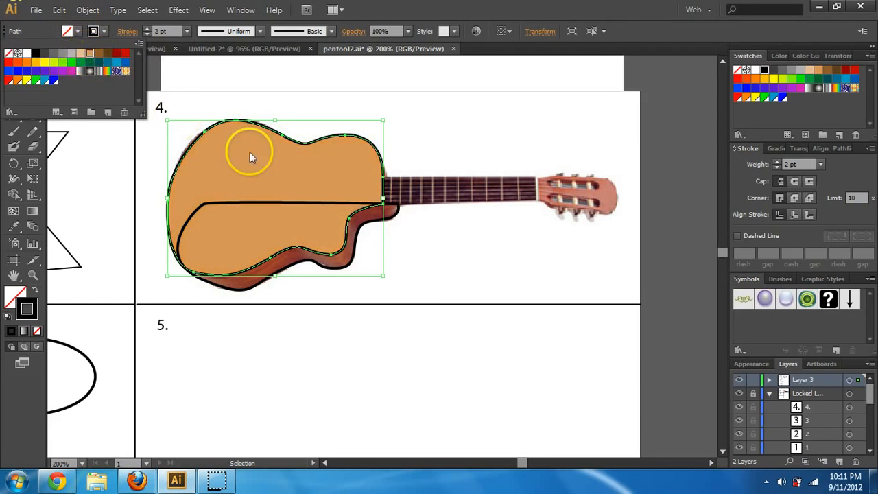
left_click(445, 277)
Fill the side shape with the reddish brown sampled from the guitar photo's side using the Eyedropper.
left_click(393, 216)
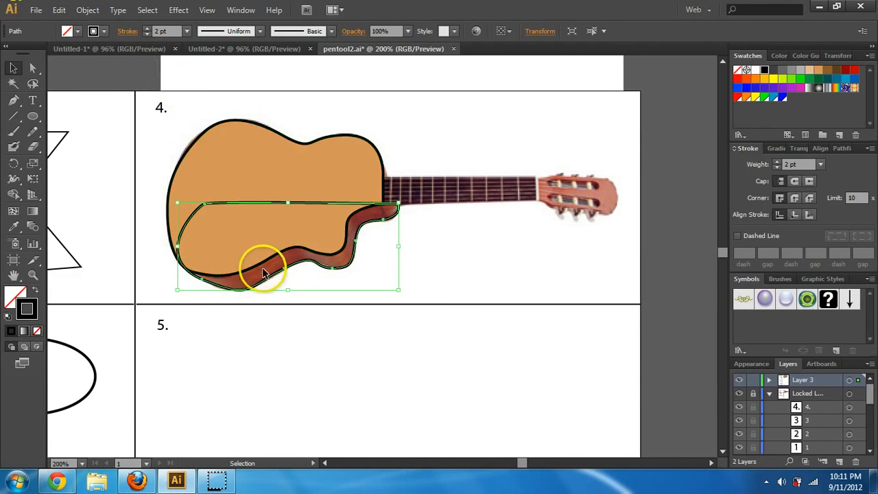
left_click(19, 296)
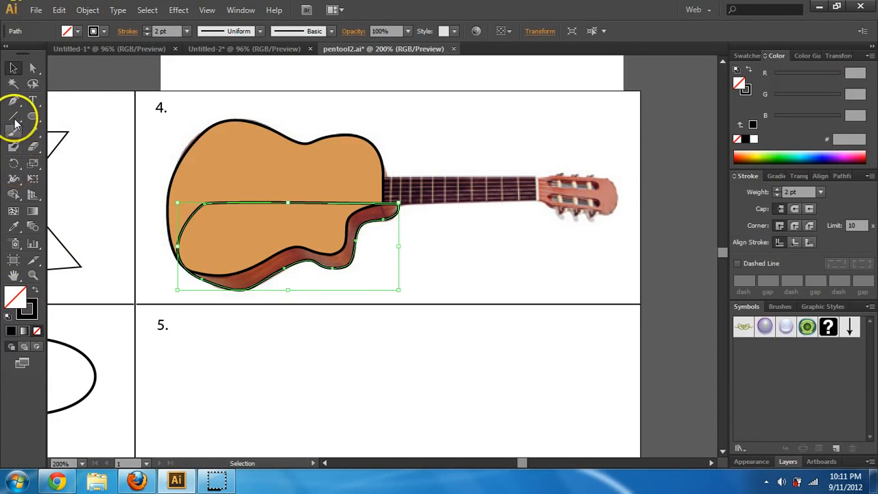
left_click(15, 225)
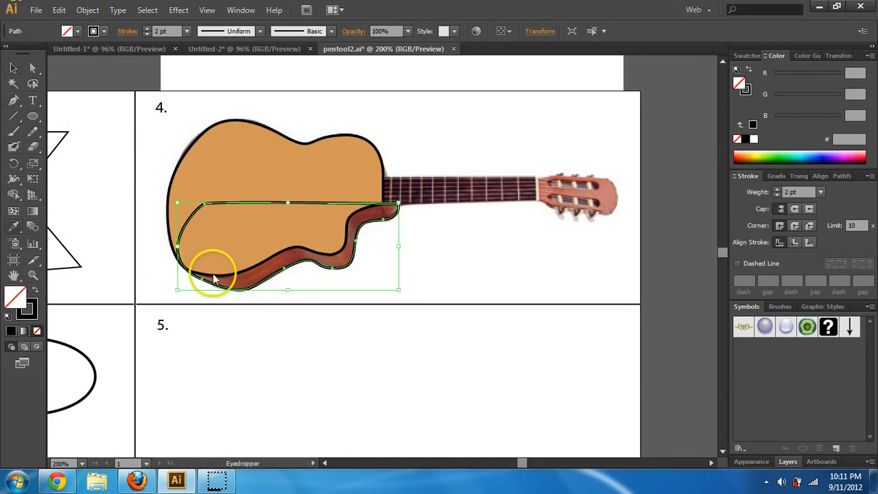
left_click(261, 268)
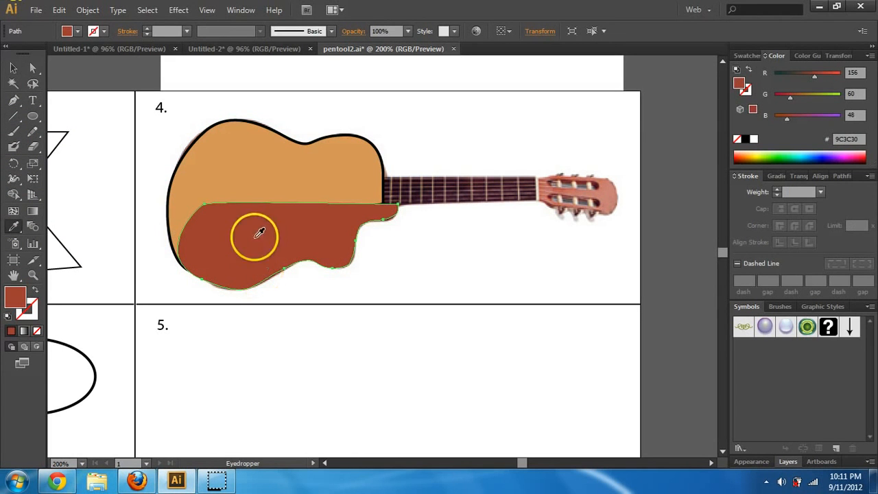
Give the reddish-brown side shape a black stroke and deselect it.
left_click(14, 69)
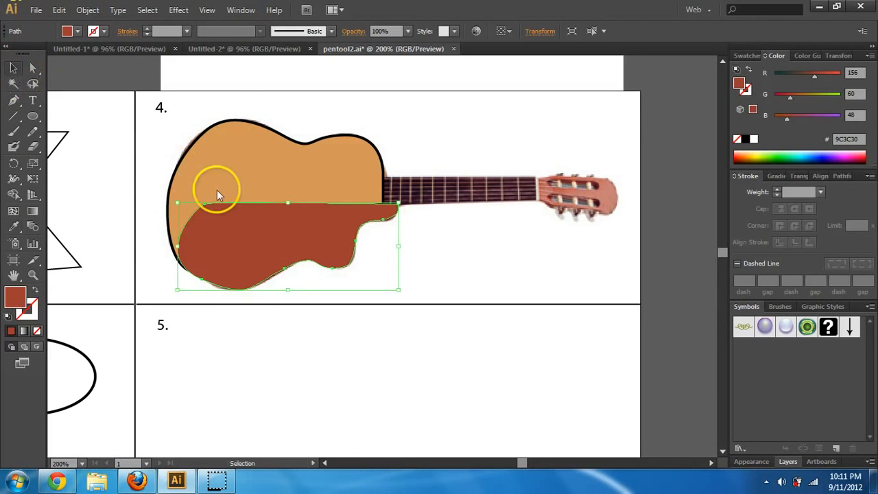
left_click(95, 31)
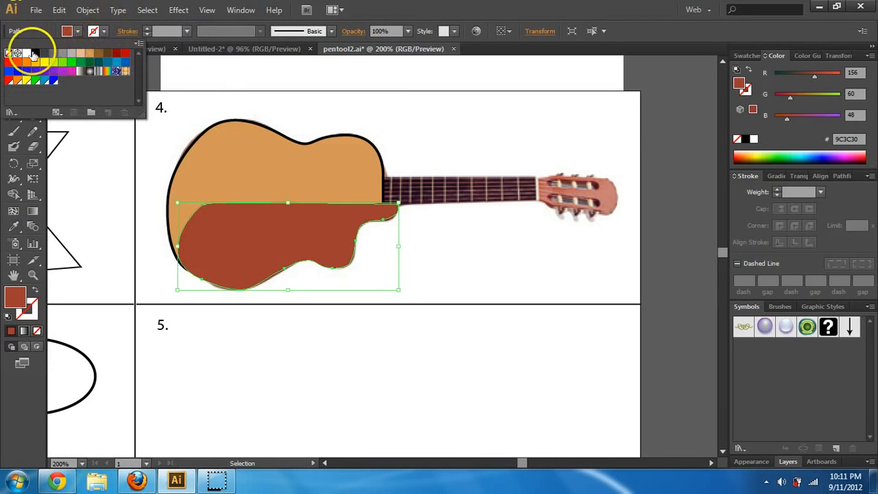
left_click(35, 54)
left_click(412, 172)
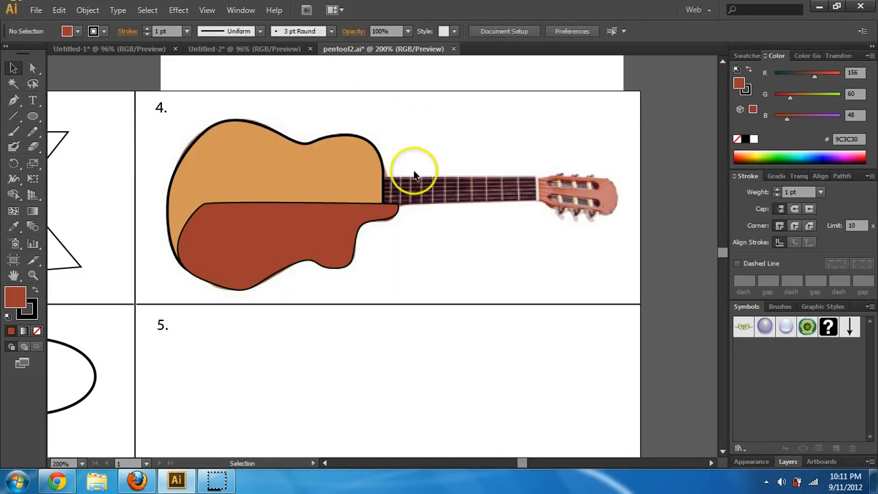
Send the reddish-brown side shape backward in the stacking order.
right_click(322, 216)
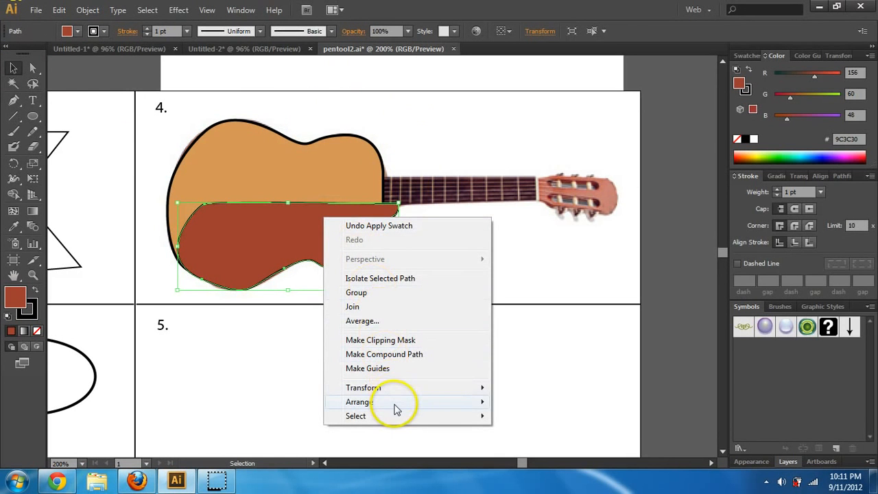
mouse_move(391, 402)
left_click(513, 432)
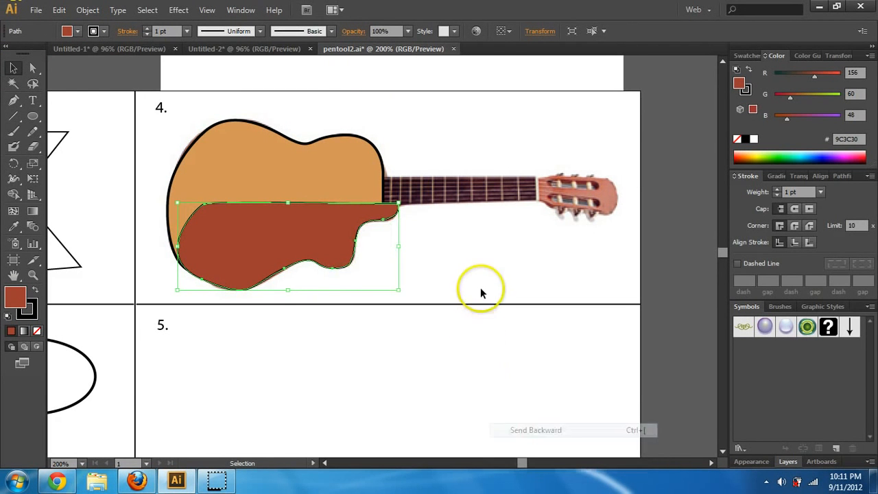
Set the fill of both the guitar's front body outline and side shape to None and deselect them.
left_click(372, 245)
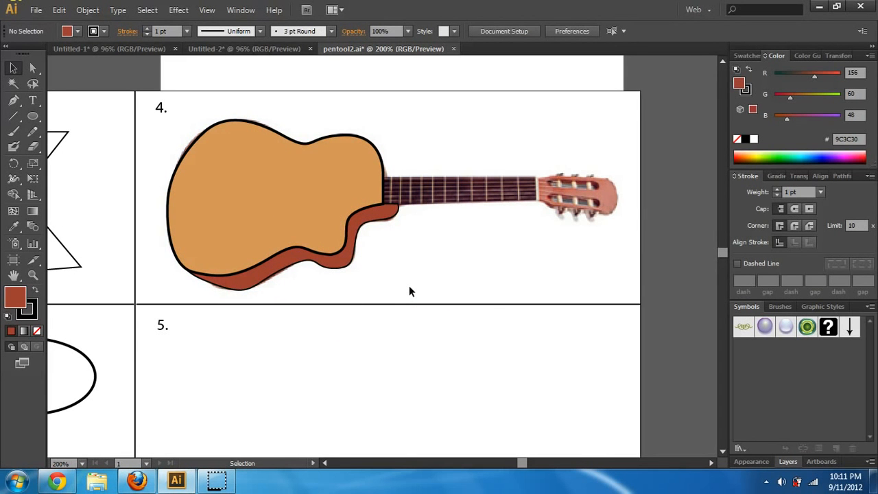
left_click_drag(382, 141, 320, 268)
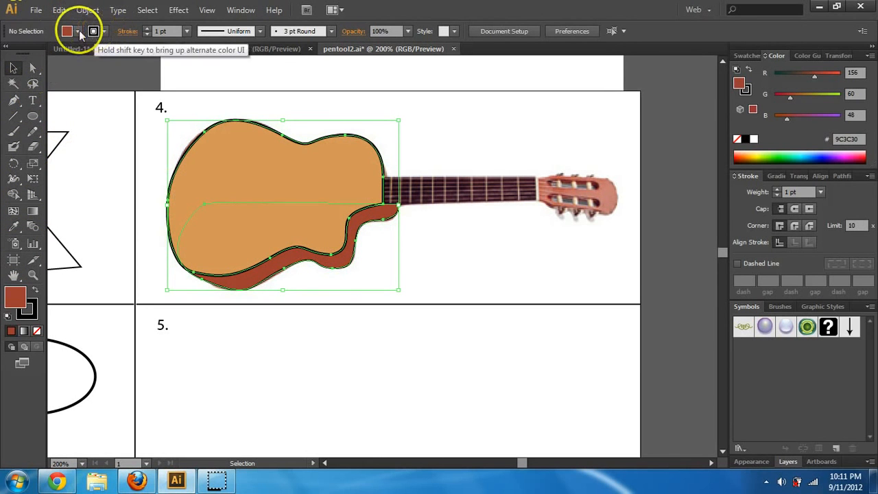
left_click(78, 31)
left_click(10, 53)
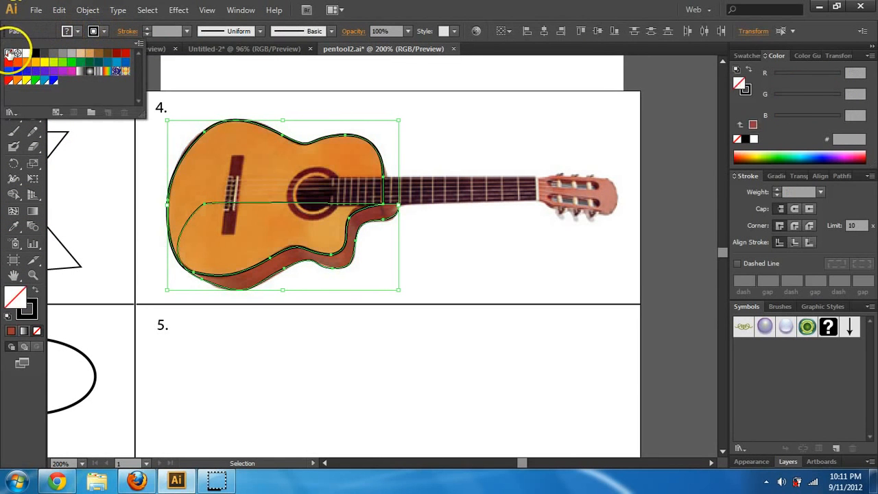
left_click(407, 267)
left_click(442, 215)
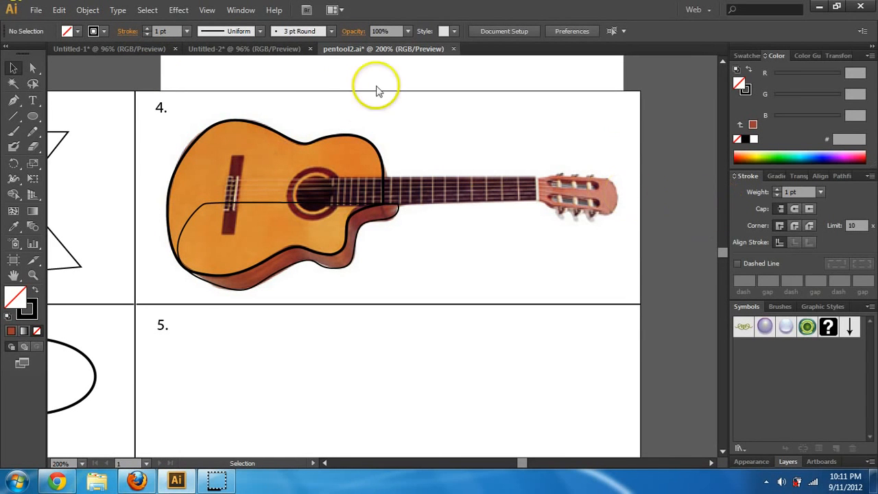
Trace the guitar's fretboard from the sound hole to the headstock as a closed four-point Pen path and deselect it.
left_click(19, 103)
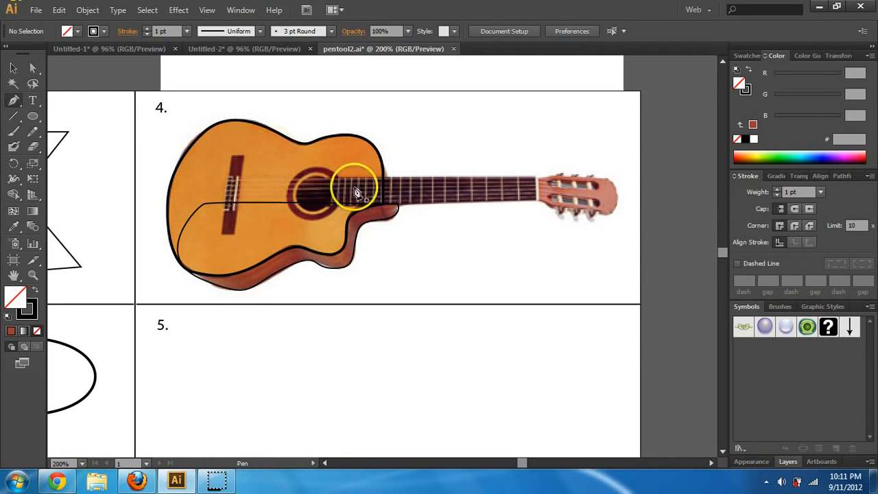
left_click(331, 181)
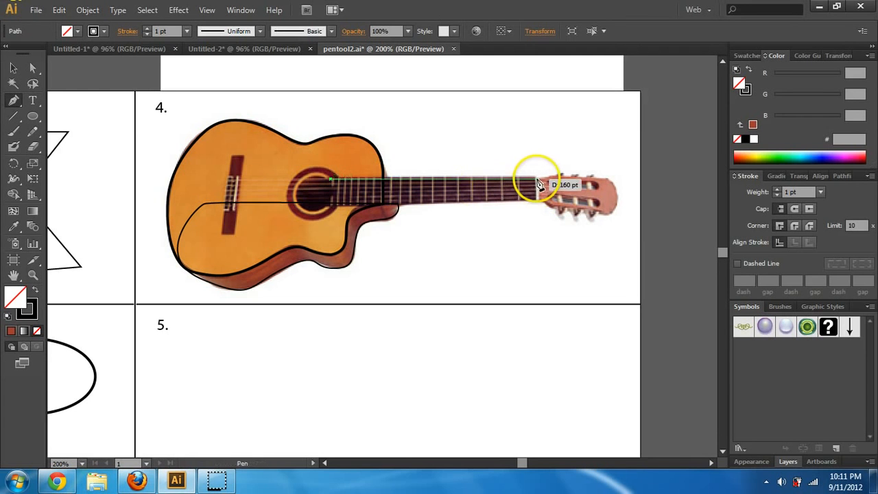
left_click(537, 180)
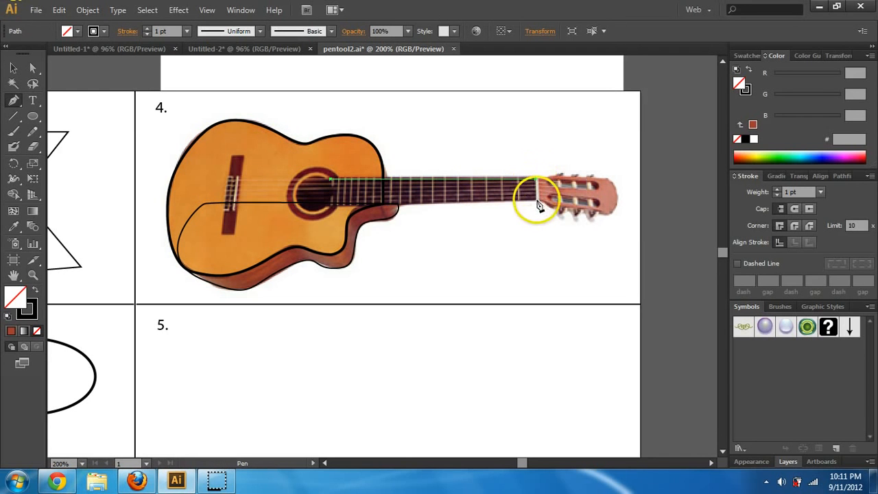
left_click(536, 201)
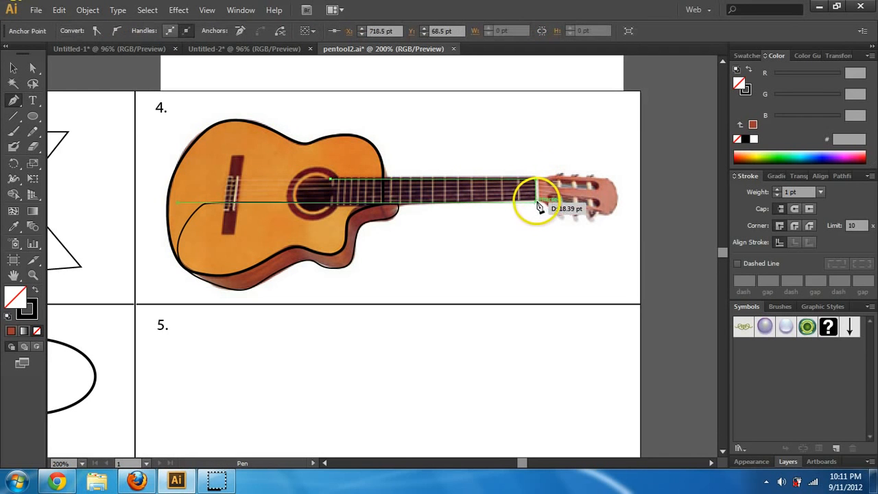
left_click(331, 203)
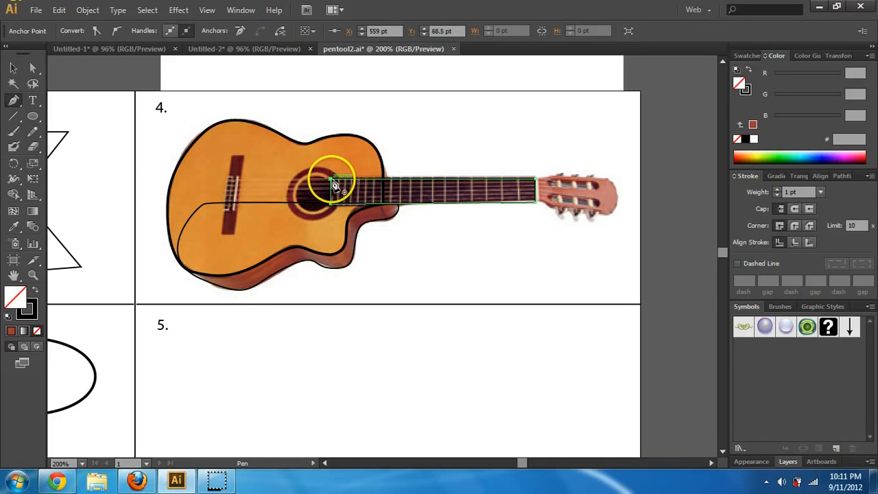
left_click(332, 182)
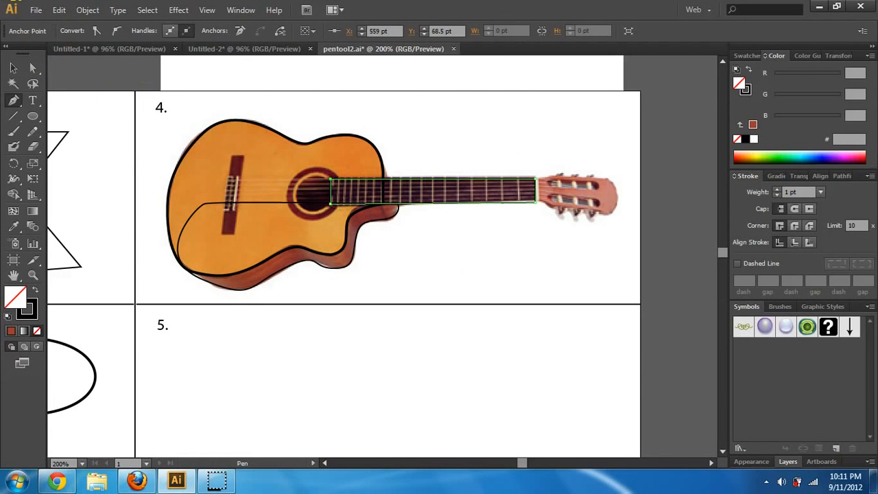
left_click(13, 68)
left_click(479, 119)
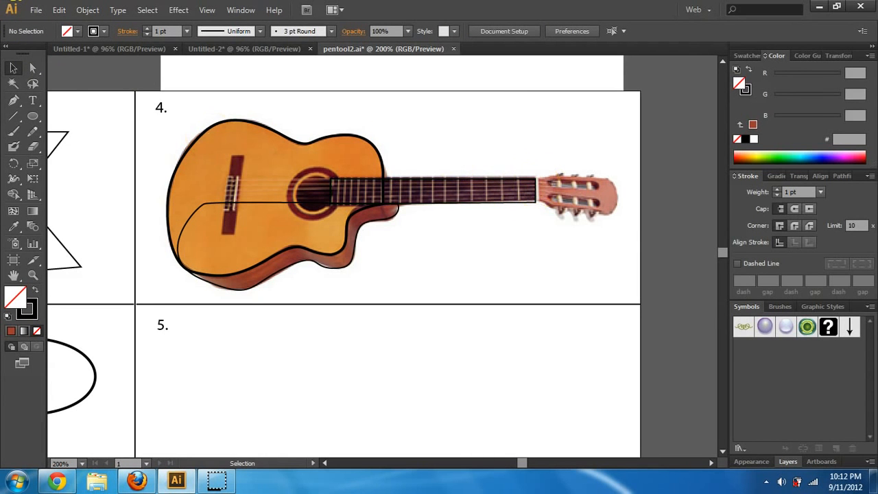
Try a white-to-black linear gradient fill on the guitar's front body outline, show its gradient settings, and undo the fill.
left_click(13, 100)
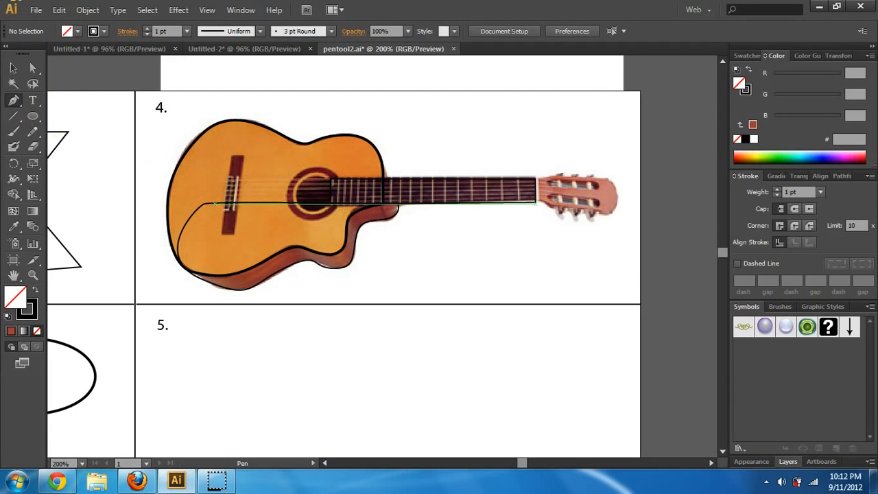
left_click(379, 151)
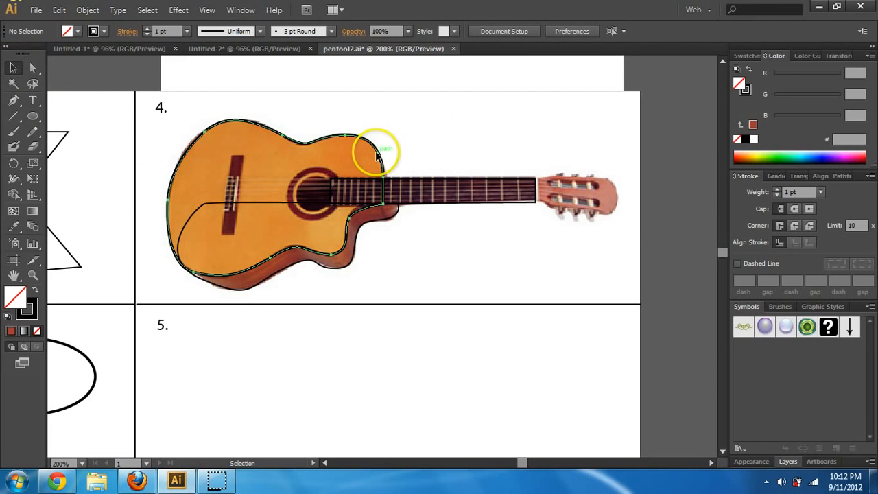
left_click(92, 31)
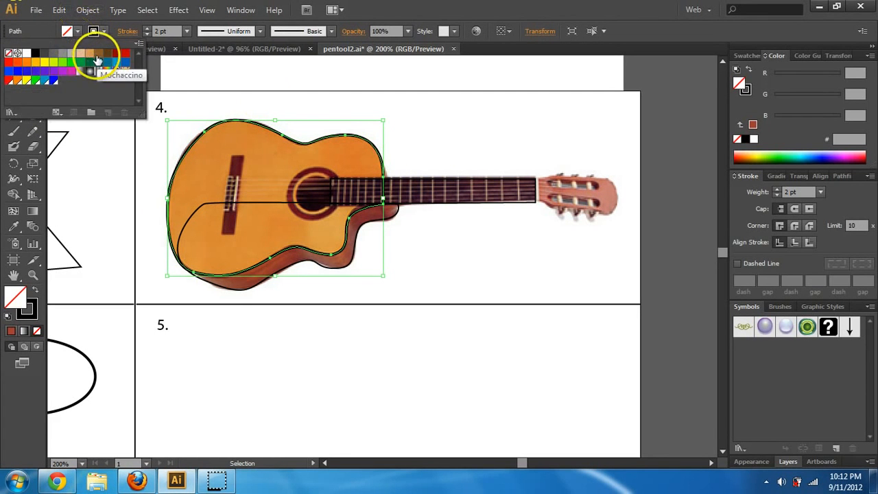
left_click(80, 71)
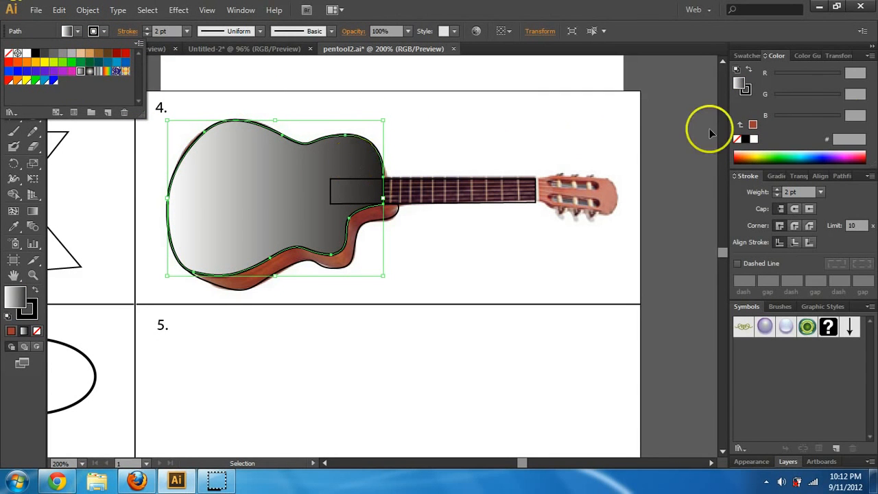
left_click(840, 57)
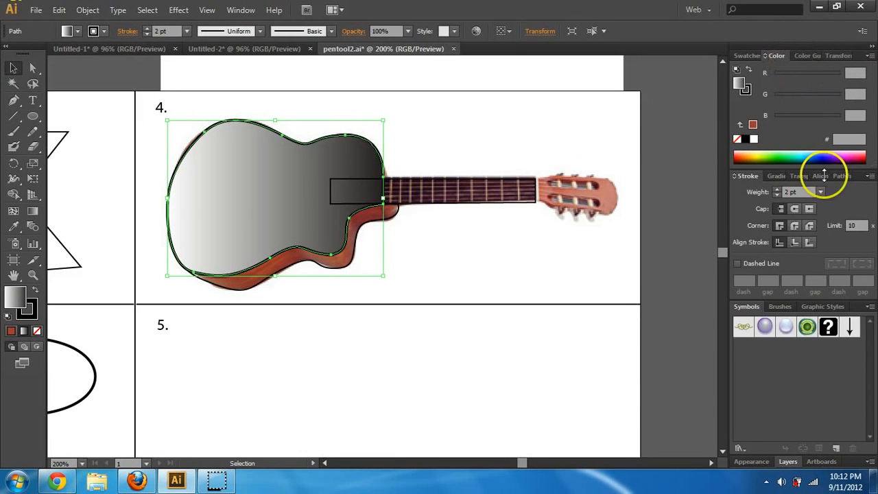
left_click(778, 177)
left_click(418, 103)
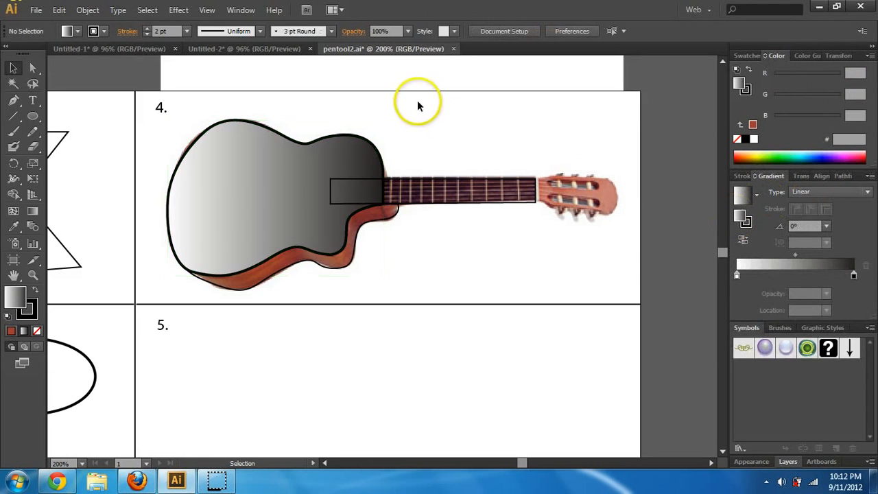
key("ctrl+z")
left_click(442, 125)
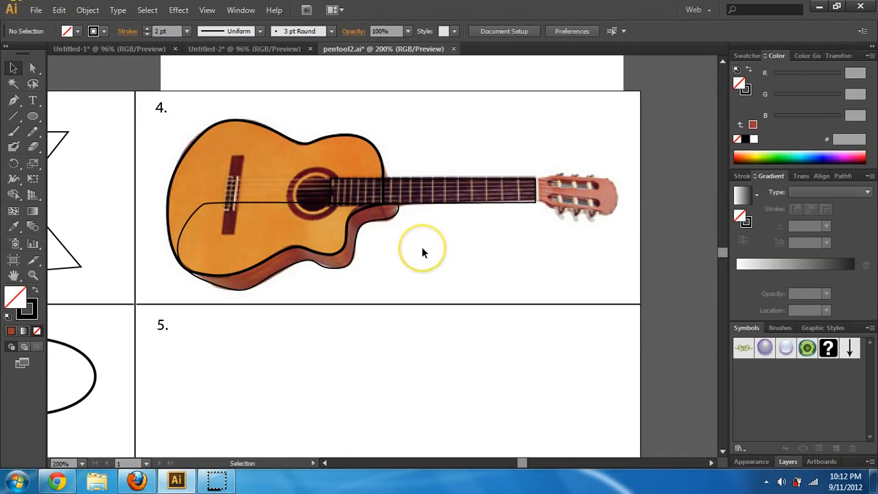
key("ctrl+minus")
key("ctrl+minus")
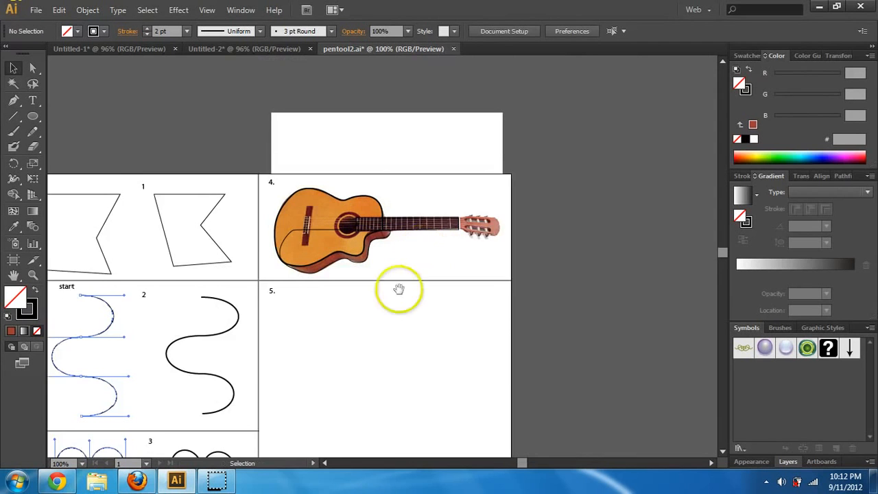
left_click_drag(398, 288, 453, 236)
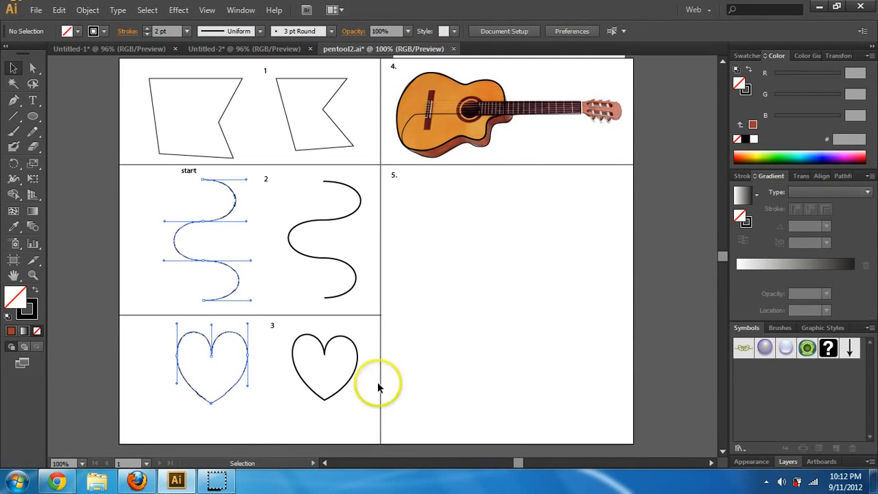
left_click(216, 484)
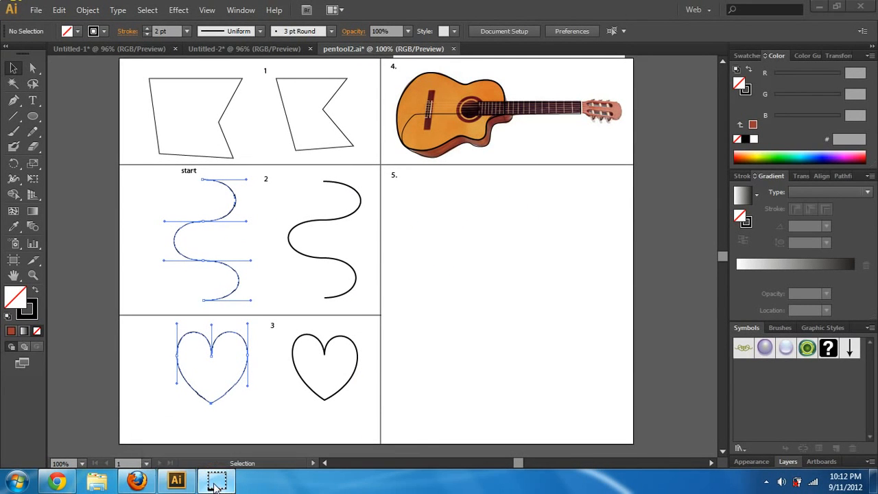